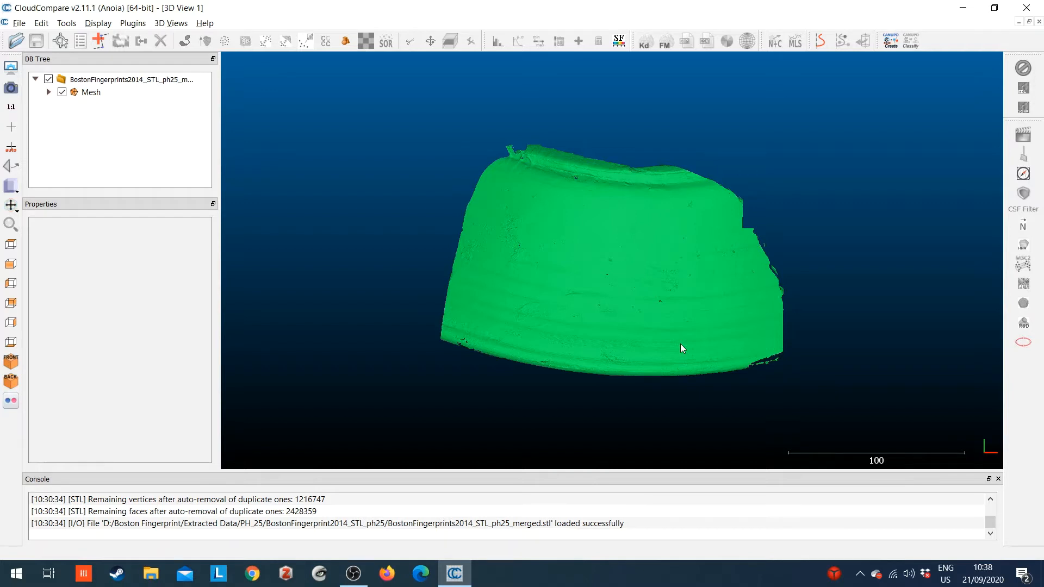
{"action": "scroll", "coordinate": [865, 356], "scroll_direction": "up", "scroll_amount": 2}
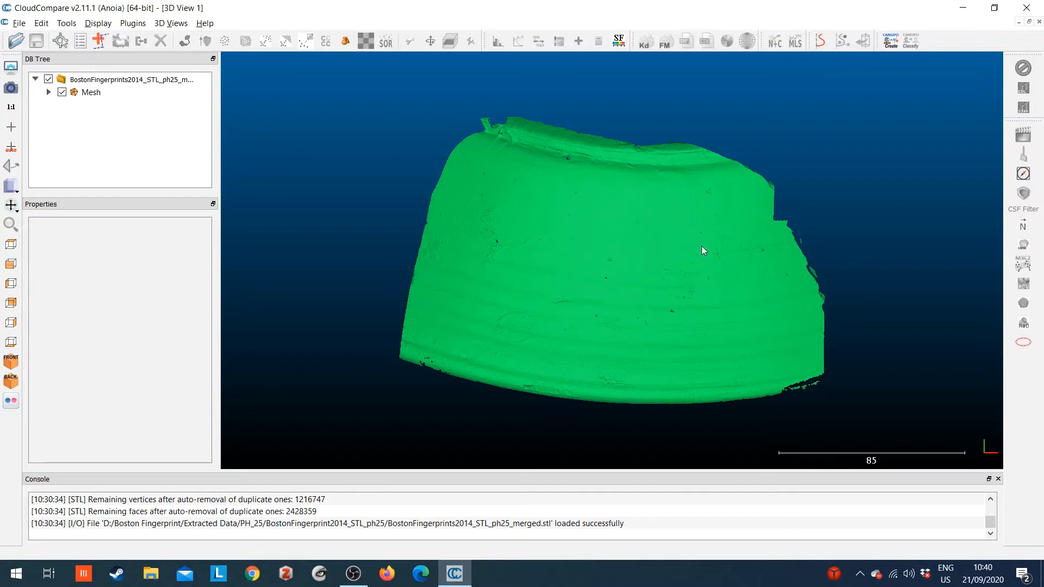
{"action": "scroll", "coordinate": [689, 272], "scroll_direction": "up", "scroll_amount": 2}
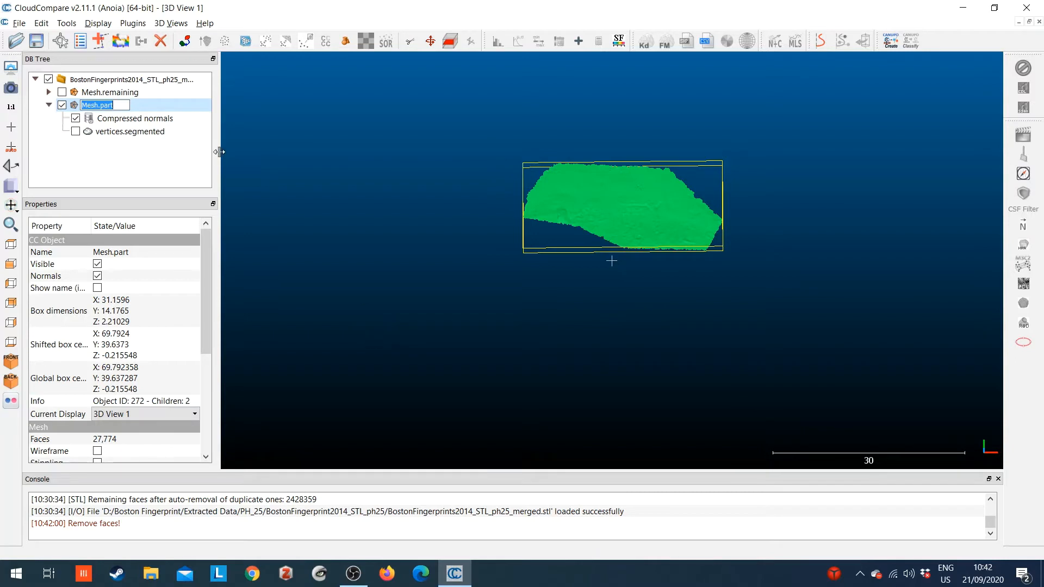
Rename the segmented mesh part as M0.
{"action": "type", "text": "M0"}
{"action": "key", "text": "Return"}
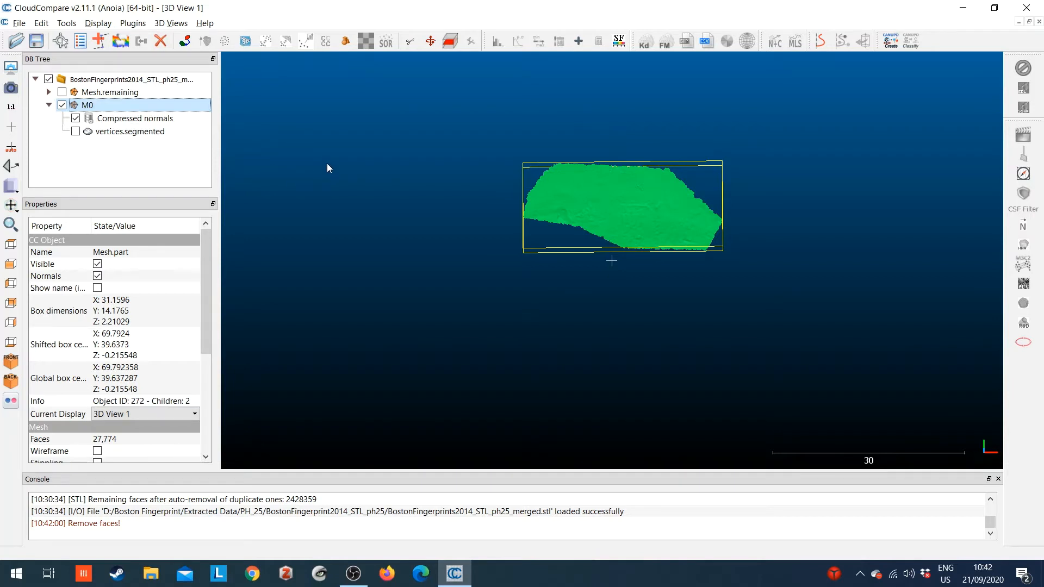
Show the remaining mesh, hide M0, and select the remaining mesh.
{"action": "left_click_drag", "start_coordinate": [570, 235], "coordinate": [599, 263]}
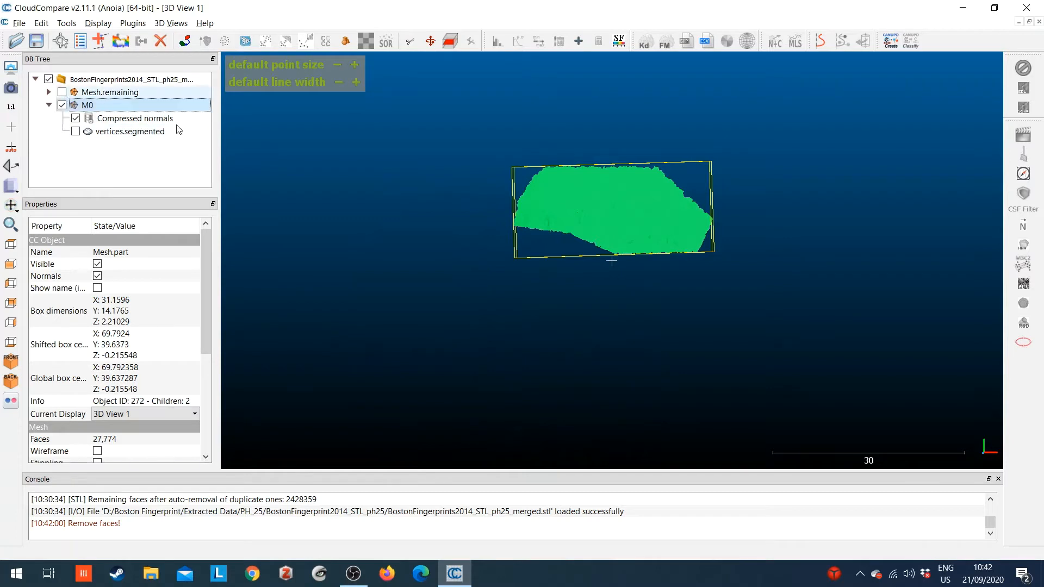
{"action": "left_click", "coordinate": [62, 92]}
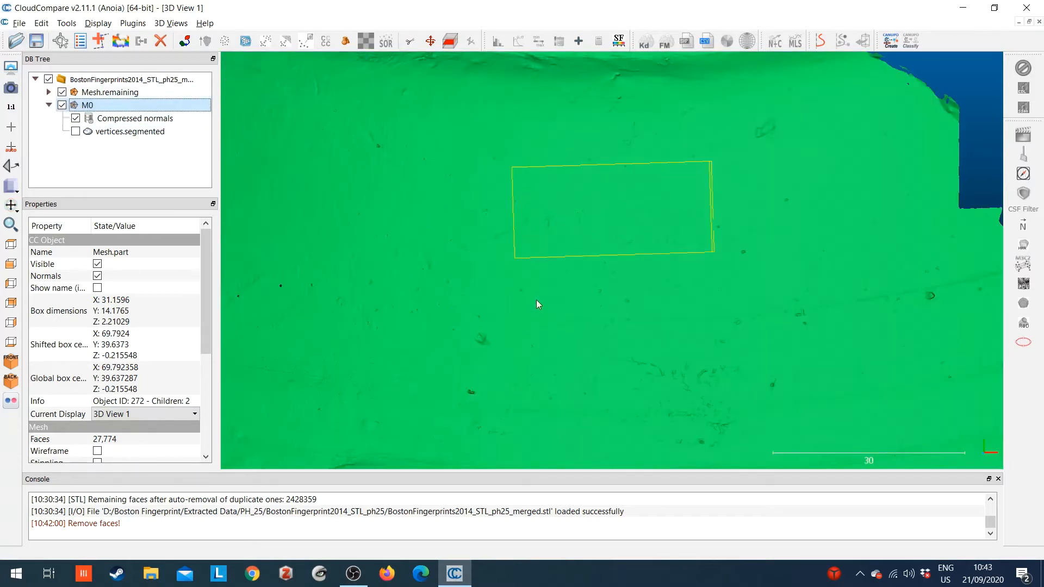
{"action": "left_click", "coordinate": [62, 105]}
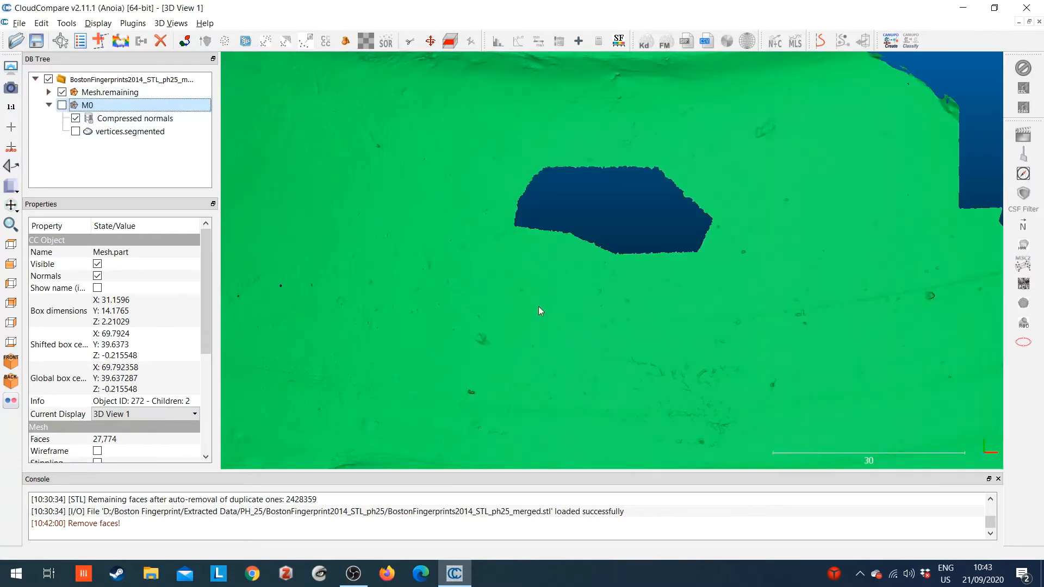
{"action": "right_click_drag", "start_coordinate": [538, 307], "coordinate": [479, 167]}
{"action": "left_click_drag", "start_coordinate": [499, 210], "coordinate": [553, 218]}
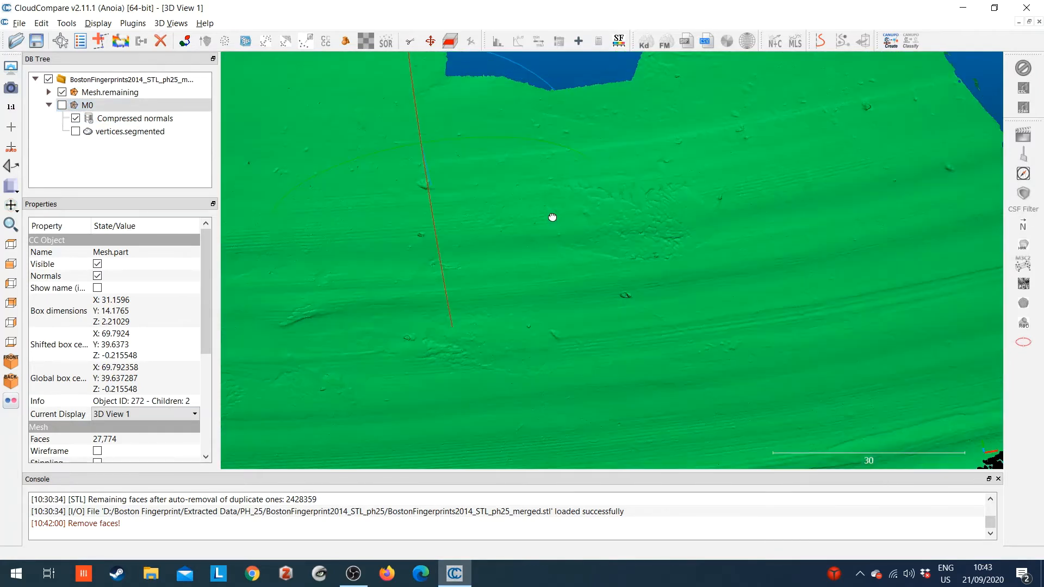
{"action": "scroll", "coordinate": [549, 204], "scroll_direction": "down", "scroll_amount": 8}
{"action": "left_click_drag", "start_coordinate": [525, 175], "coordinate": [606, 254]}
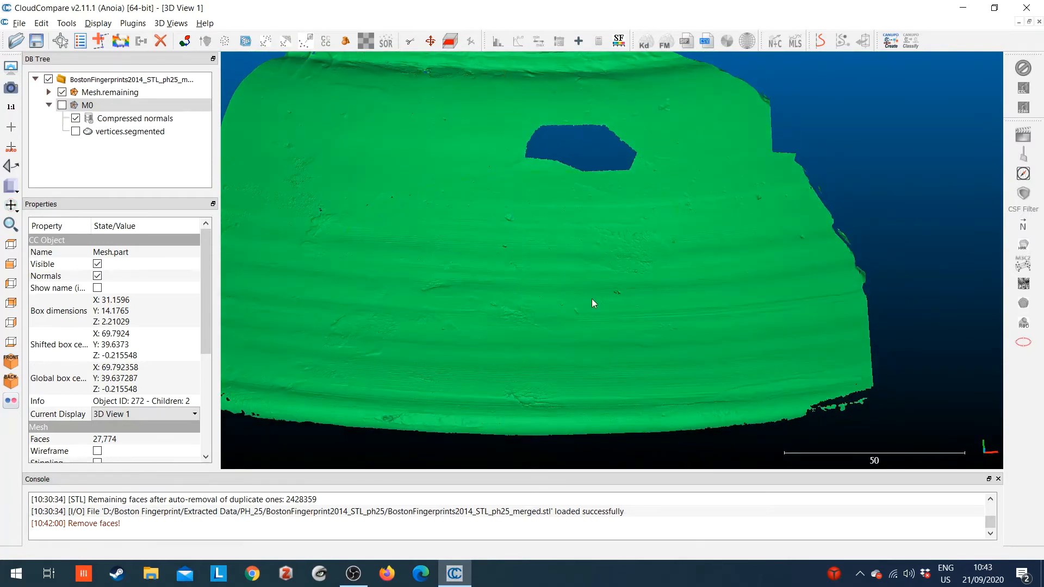
{"action": "scroll", "coordinate": [605, 297], "scroll_direction": "up", "scroll_amount": 6}
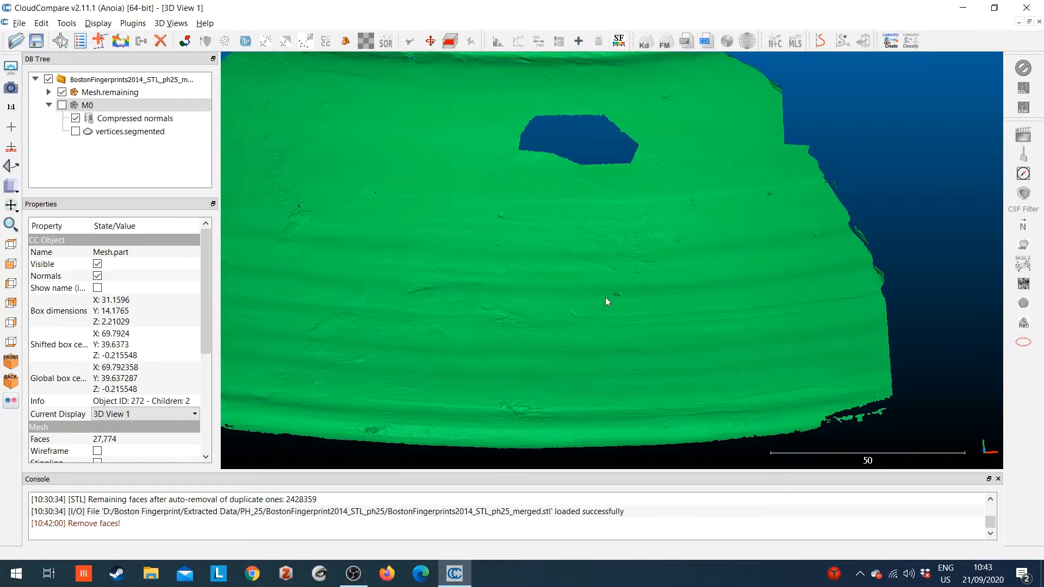
{"action": "left_click_drag", "start_coordinate": [559, 250], "coordinate": [525, 223]}
{"action": "left_click", "coordinate": [121, 88]}
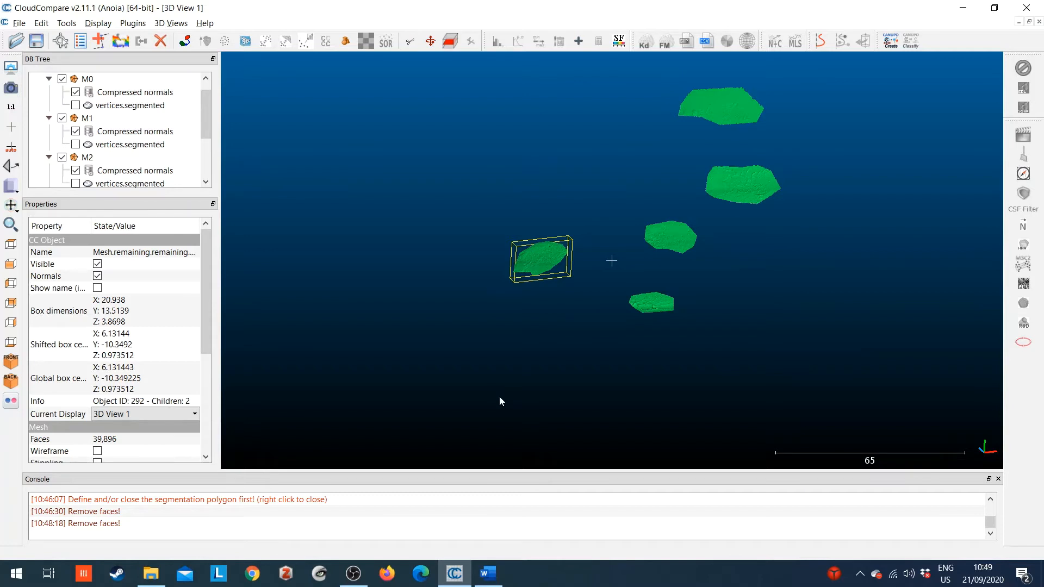
Create a second 3D view.
{"action": "left_click", "coordinate": [172, 23]}
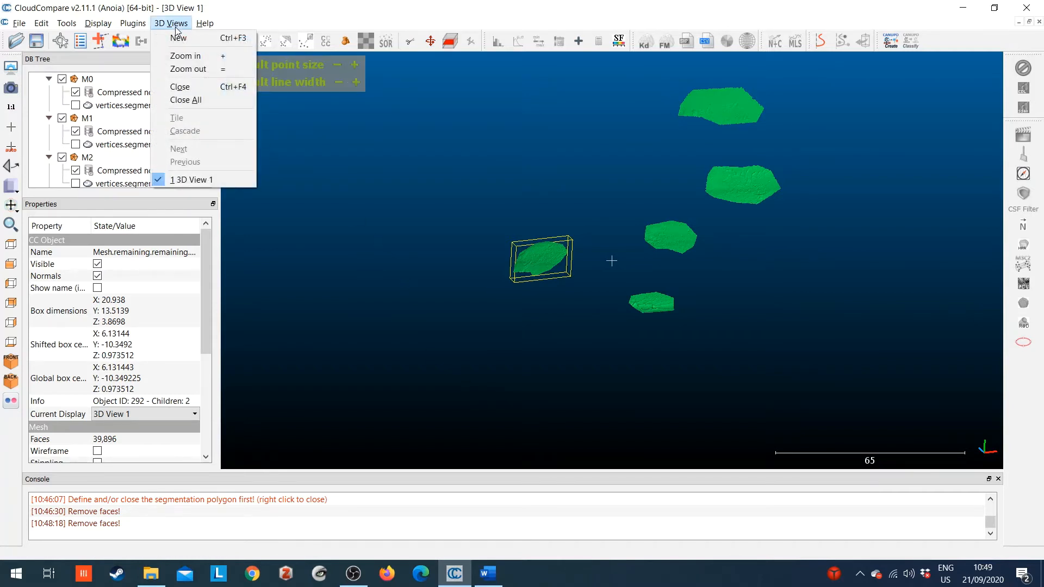
{"action": "left_click", "coordinate": [178, 37]}
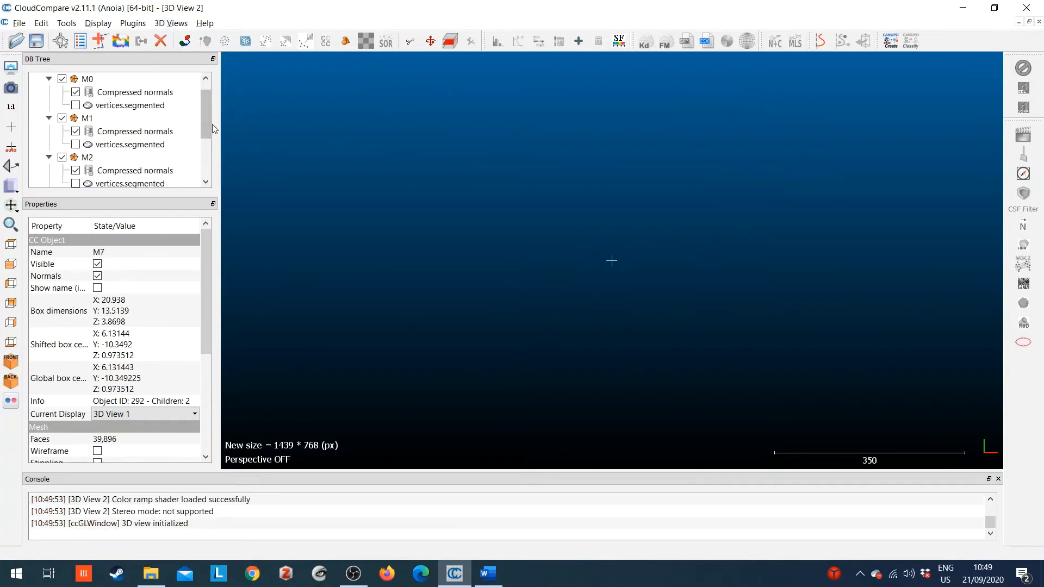
Set M0's current display to 3D View 2 and return it to 3D View 1.
{"action": "scroll", "coordinate": [209, 117], "scroll_direction": "up", "scroll_amount": 1}
{"action": "left_click", "coordinate": [87, 92]}
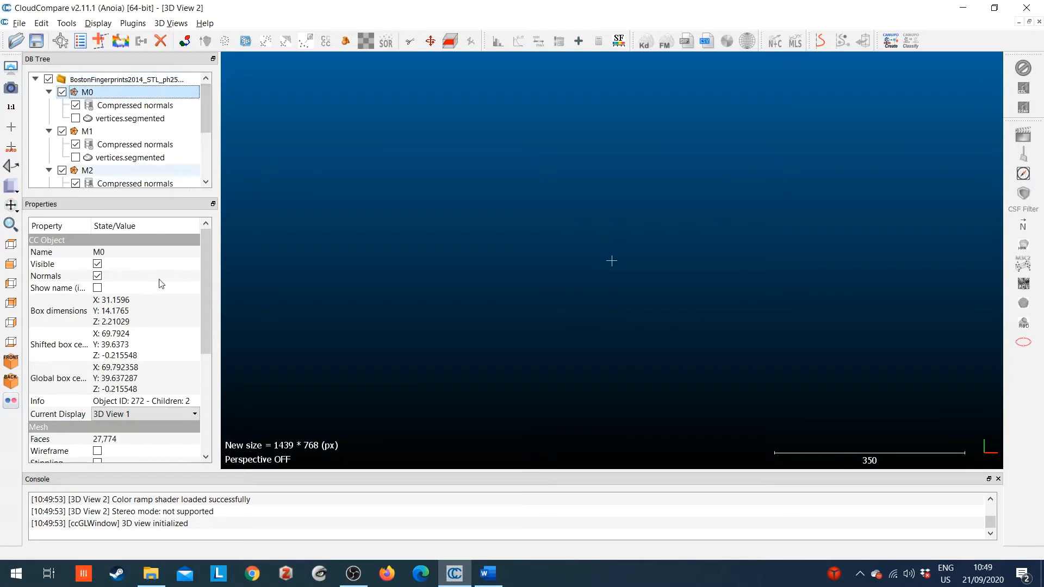
{"action": "left_click", "coordinate": [151, 416]}
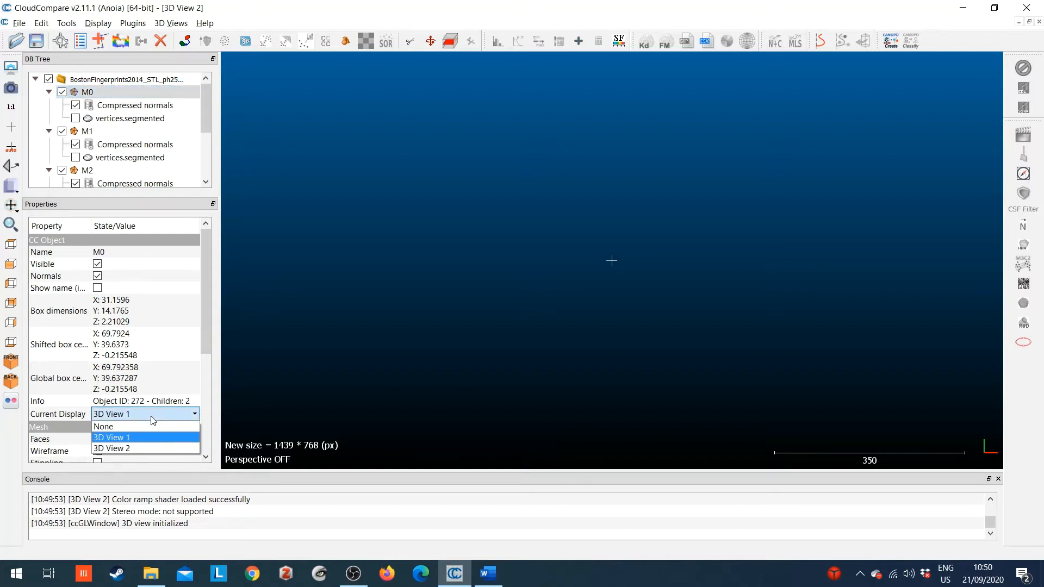
{"action": "left_click", "coordinate": [143, 449]}
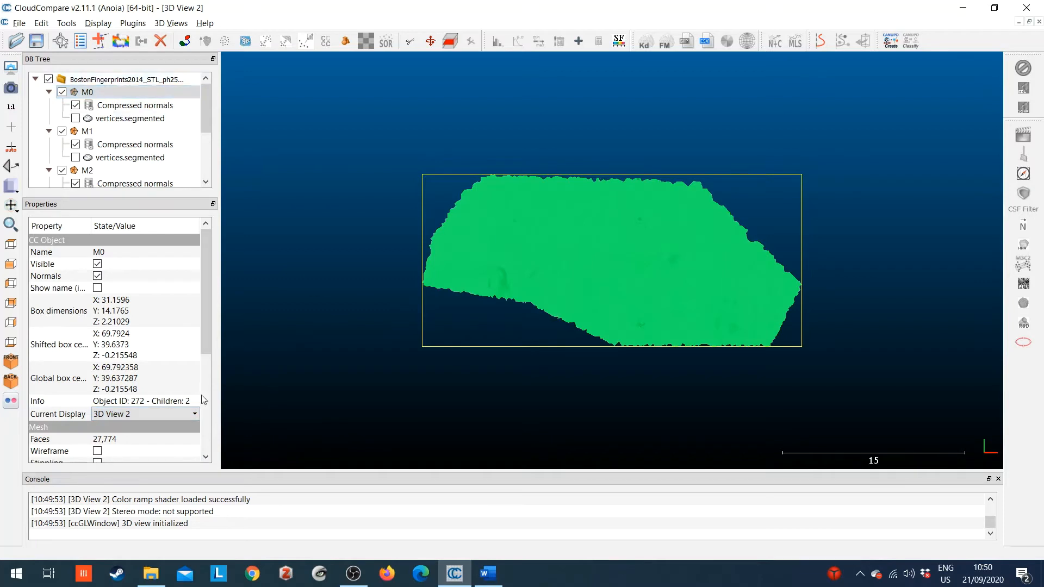
{"action": "left_click", "coordinate": [178, 416]}
{"action": "left_click", "coordinate": [143, 437]}
Set the current display of mesh M1 to 3D View 2.
{"action": "left_click", "coordinate": [115, 133]}
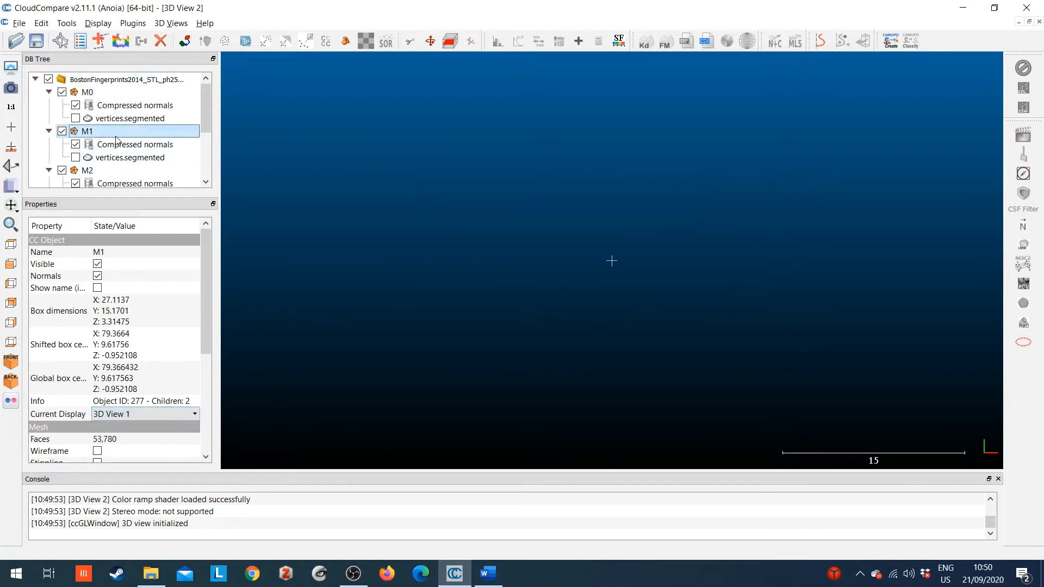
{"action": "left_click", "coordinate": [136, 416]}
{"action": "left_click", "coordinate": [138, 452]}
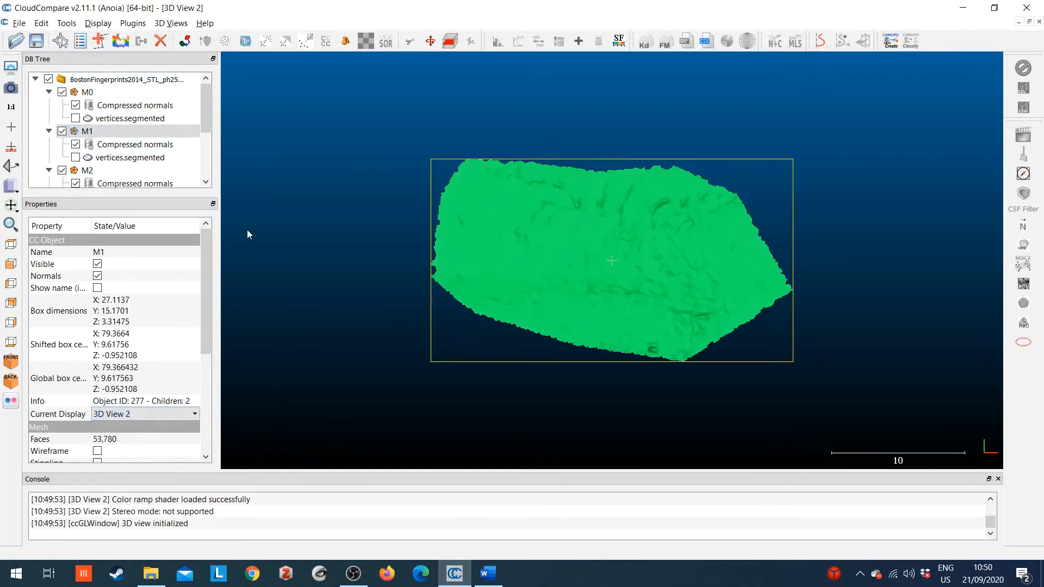
Create three more 3D views, 3D View 3 to 3D View 5, for the other segmented meshes.
{"action": "left_click", "coordinate": [179, 25]}
{"action": "left_click", "coordinate": [179, 36]}
{"action": "left_click", "coordinate": [180, 24]}
{"action": "left_click", "coordinate": [180, 24]}
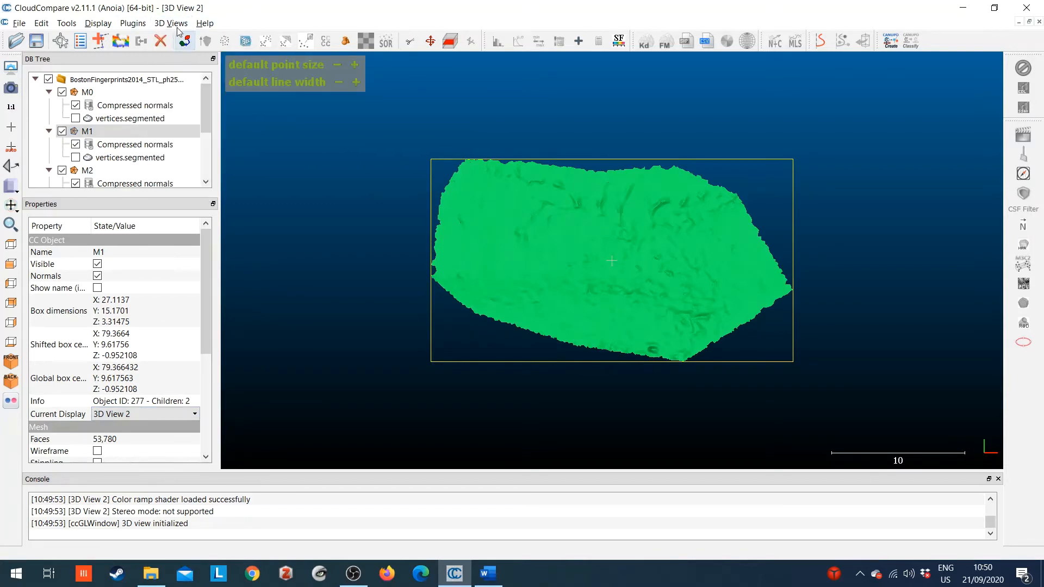
{"action": "left_click", "coordinate": [180, 24]}
{"action": "left_click", "coordinate": [179, 37]}
{"action": "left_click", "coordinate": [180, 24]}
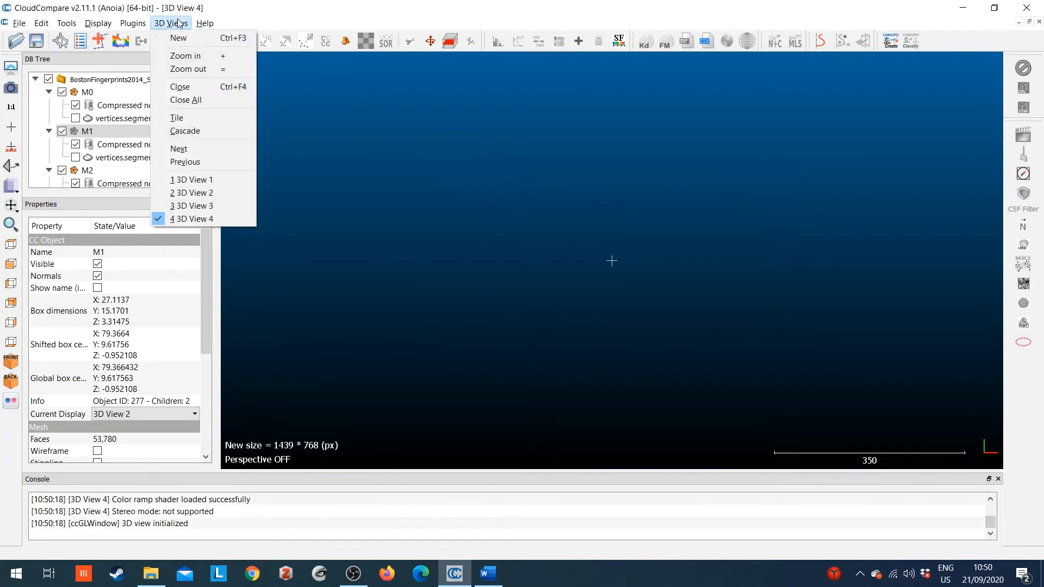
{"action": "left_click", "coordinate": [179, 37]}
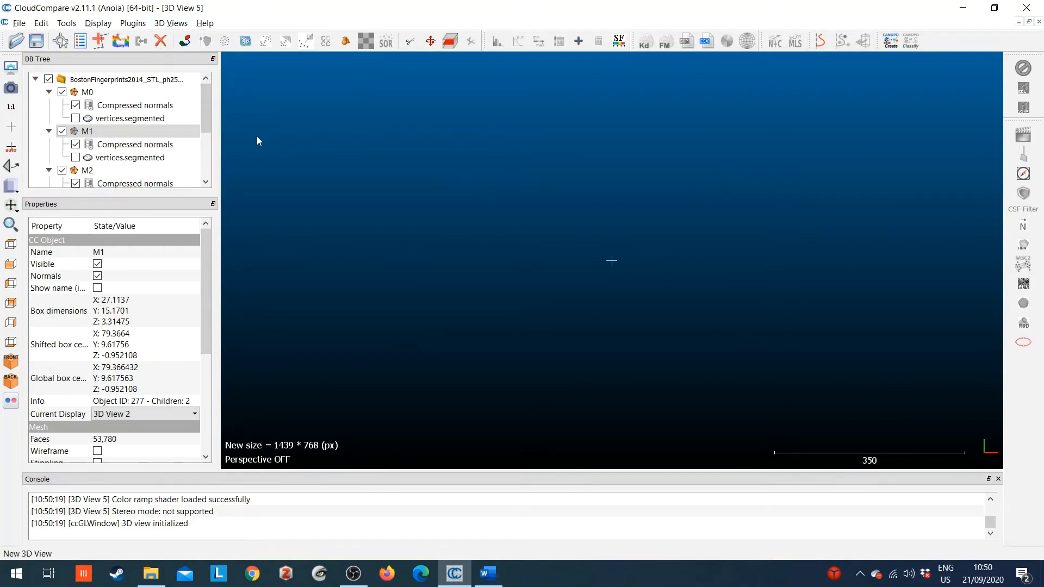
Set the current display of mesh M2 to 3D View 3.
{"action": "left_click", "coordinate": [116, 172]}
{"action": "left_click", "coordinate": [163, 414]}
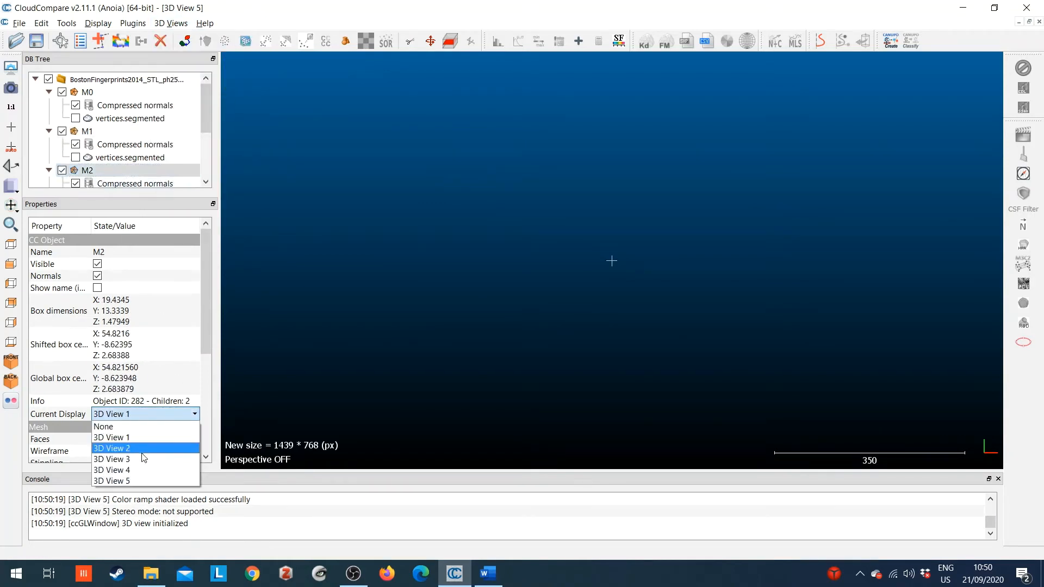
{"action": "left_click", "coordinate": [133, 457]}
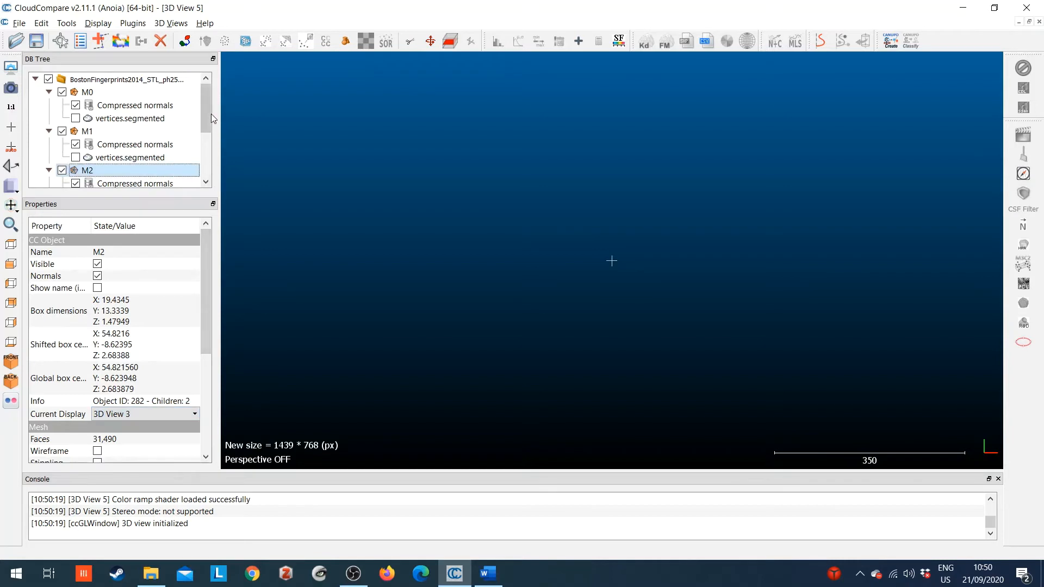
Set the current display of mesh M3 to 3D View 4.
{"action": "scroll", "coordinate": [155, 123], "scroll_direction": "down", "scroll_amount": 3}
{"action": "left_click", "coordinate": [155, 123]}
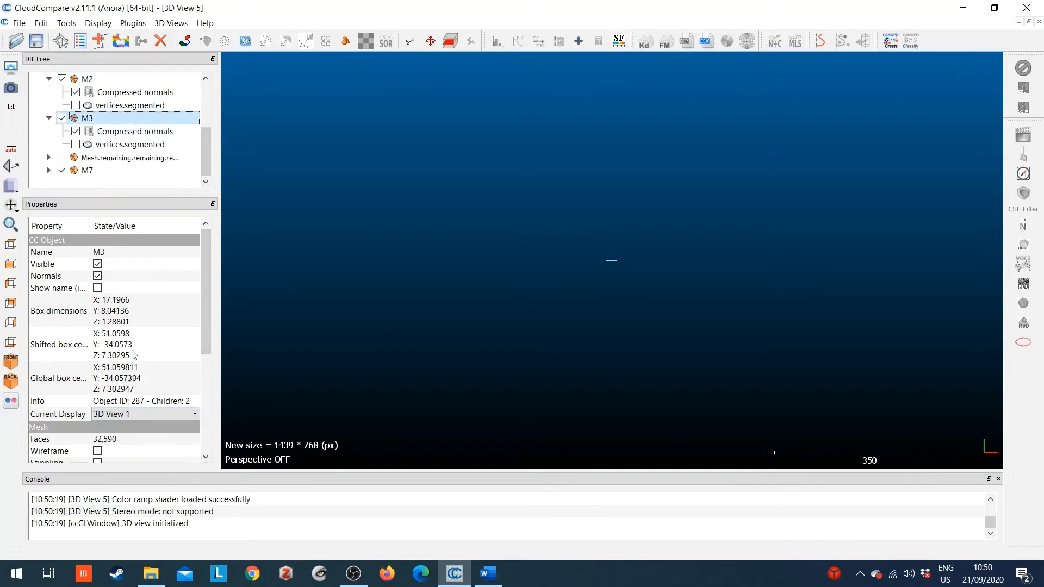
{"action": "left_click", "coordinate": [139, 414]}
{"action": "left_click", "coordinate": [139, 462]}
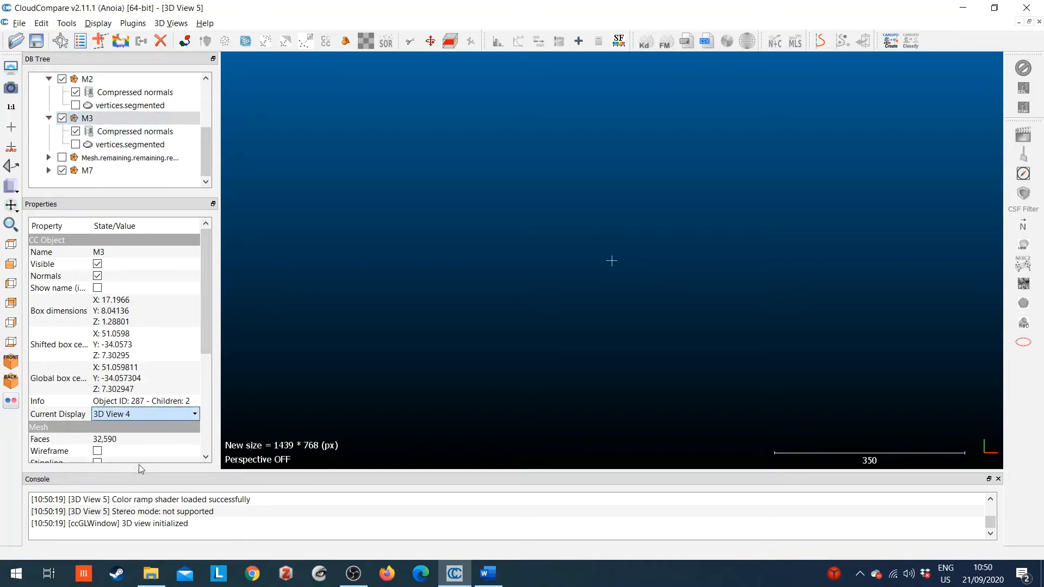
Assign mesh M7 to the remaining empty 3D view as its current display.
{"action": "left_click", "coordinate": [112, 170]}
{"action": "left_click", "coordinate": [139, 414]}
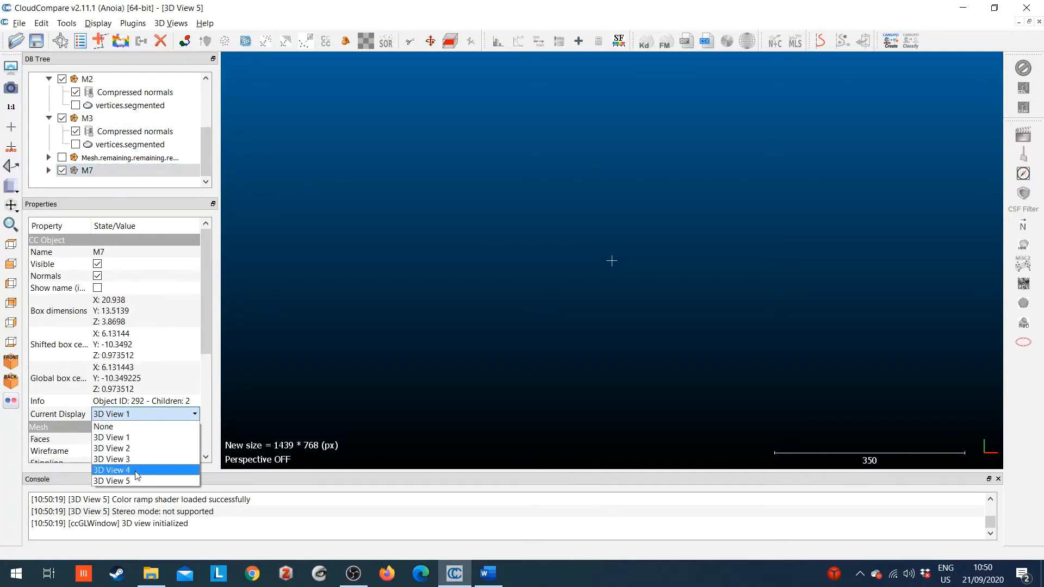
{"action": "left_click", "coordinate": [139, 474]}
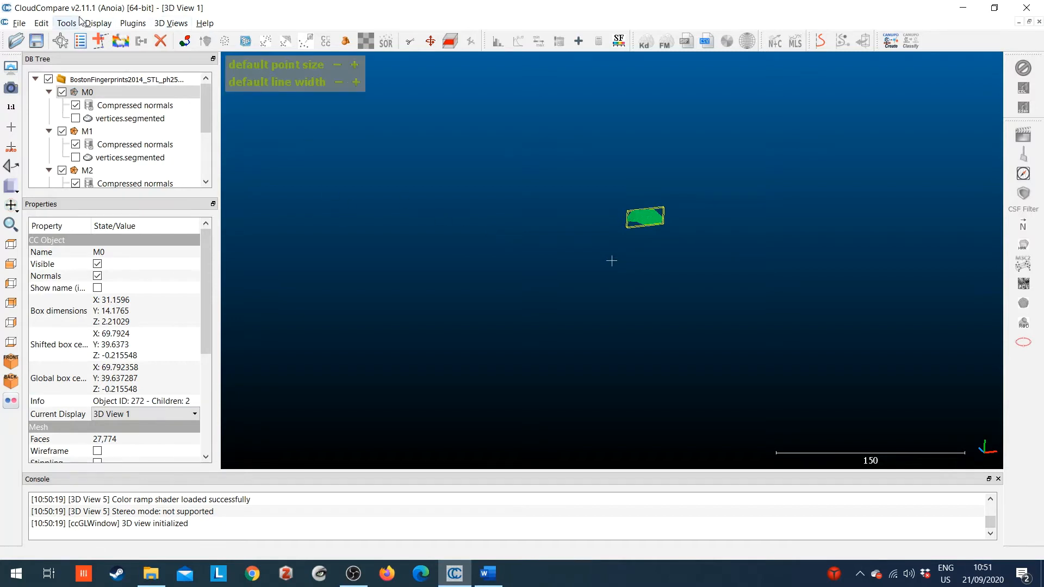
{"action": "left_click", "coordinate": [41, 23]}
{"action": "mouse_move", "coordinate": [43, 131]}
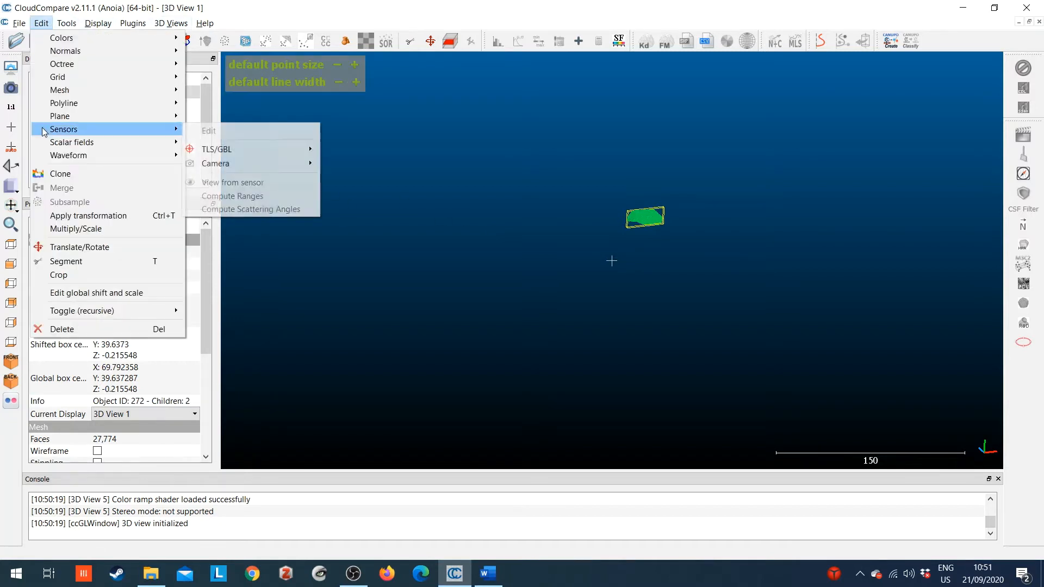
{"action": "left_click", "coordinate": [45, 22]}
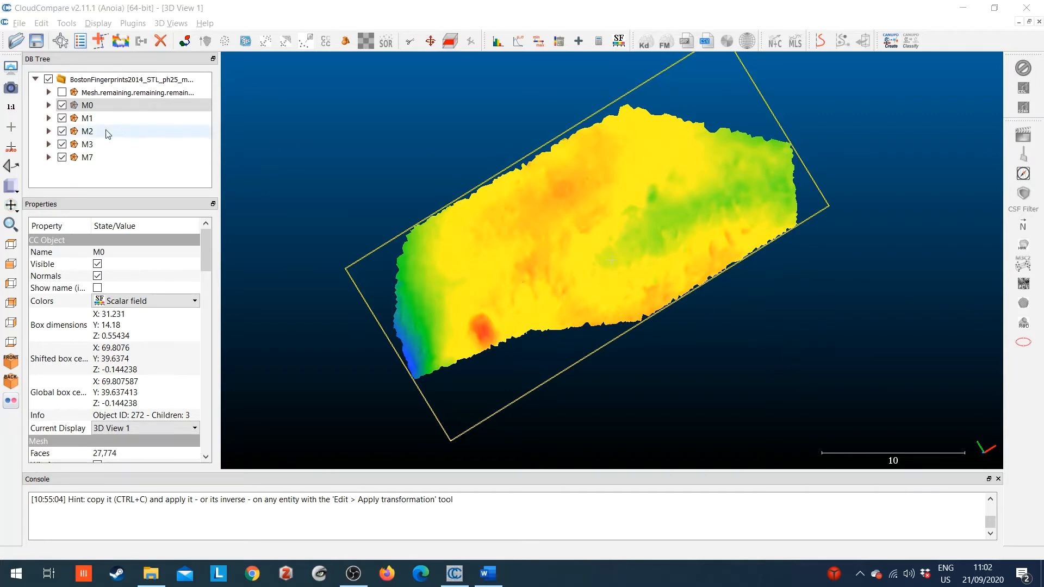
Expand mesh M0 and make its vertices.segmented cloud visible.
{"action": "double_click", "coordinate": [98, 105]}
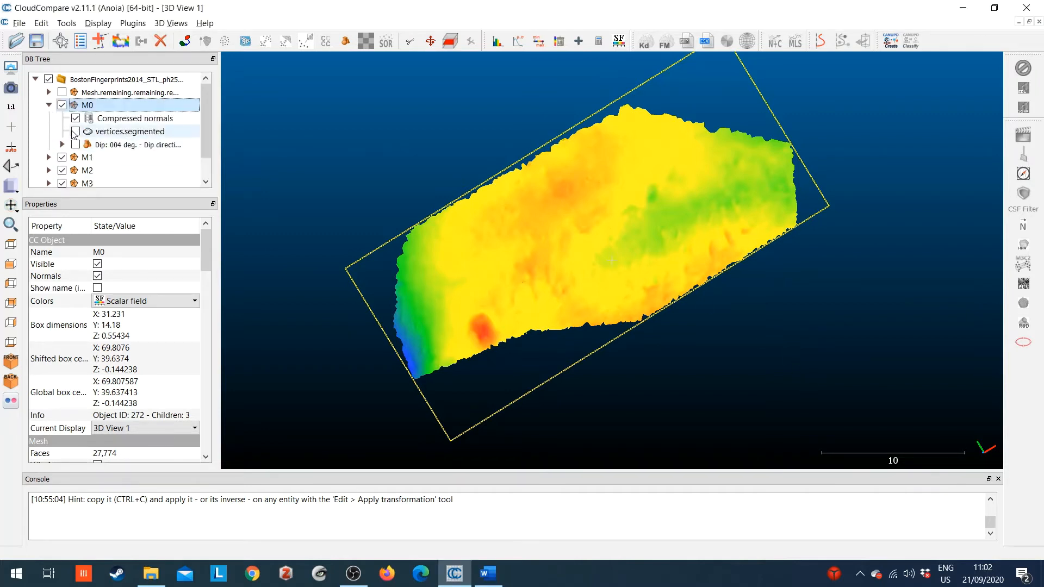
{"action": "left_click", "coordinate": [75, 131]}
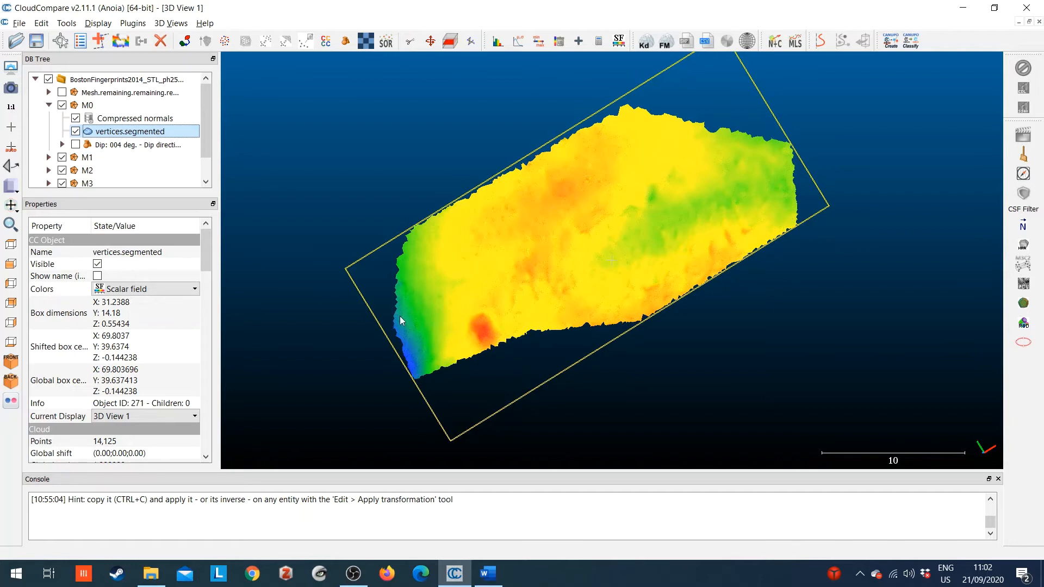
Compute the Roughness and Surface variation geometric features of M0's vertices.segmented cloud with a local neighborhood radius of 1.1184.
{"action": "left_click", "coordinate": [66, 24]}
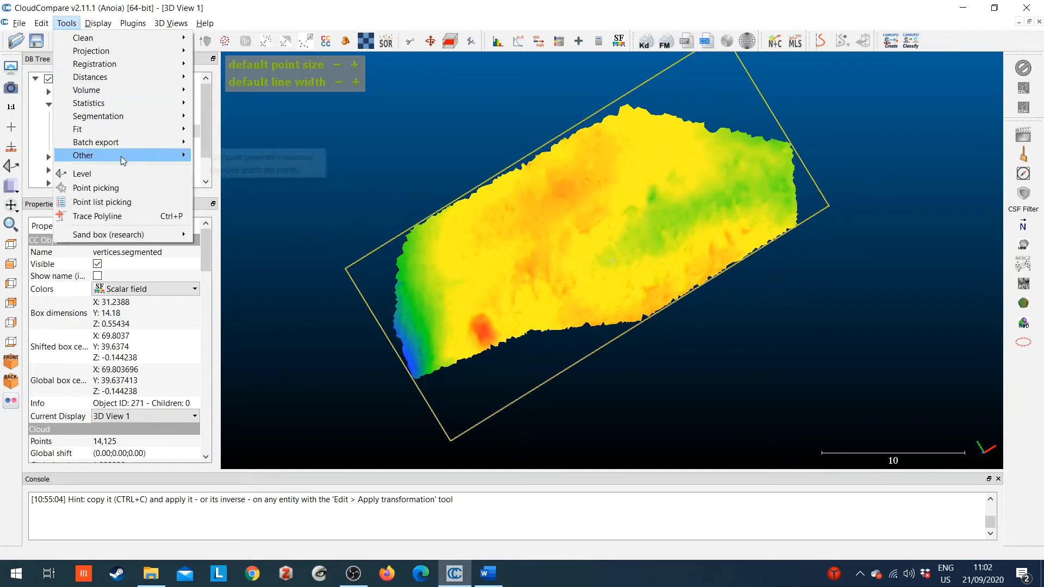
{"action": "mouse_move", "coordinate": [121, 155]}
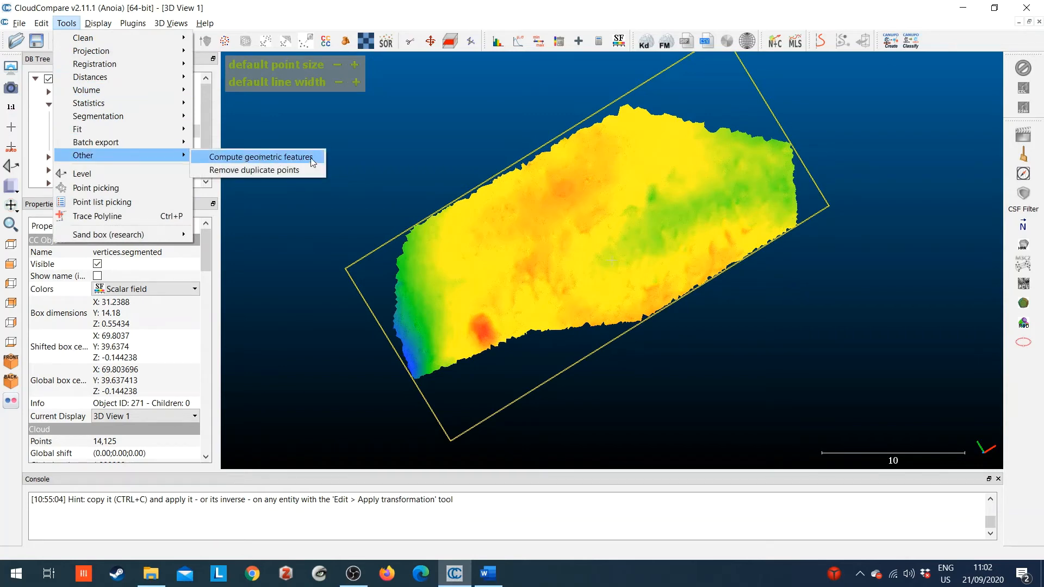
{"action": "left_click", "coordinate": [279, 159]}
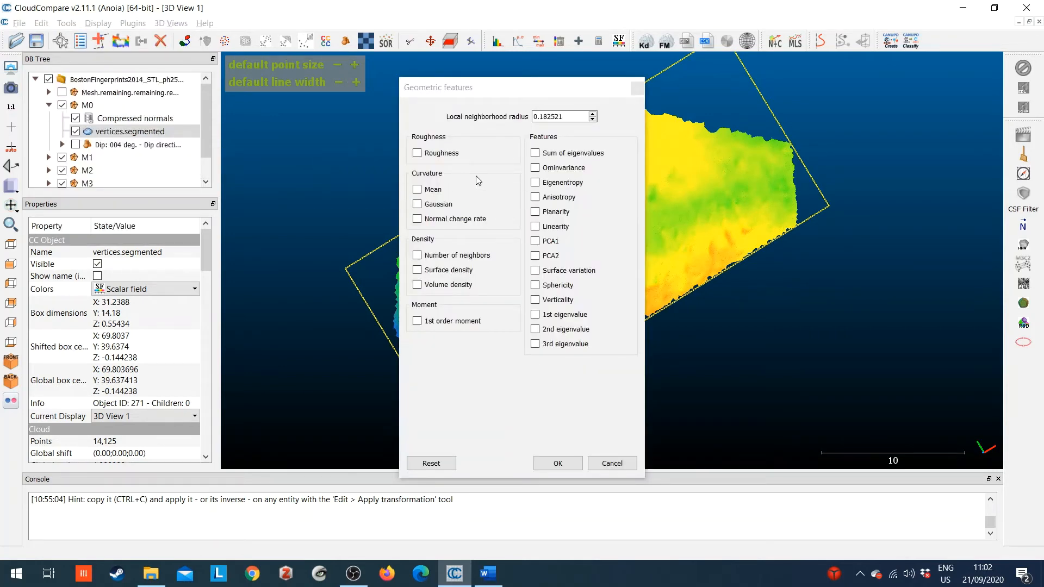
{"action": "left_click", "coordinate": [417, 153]}
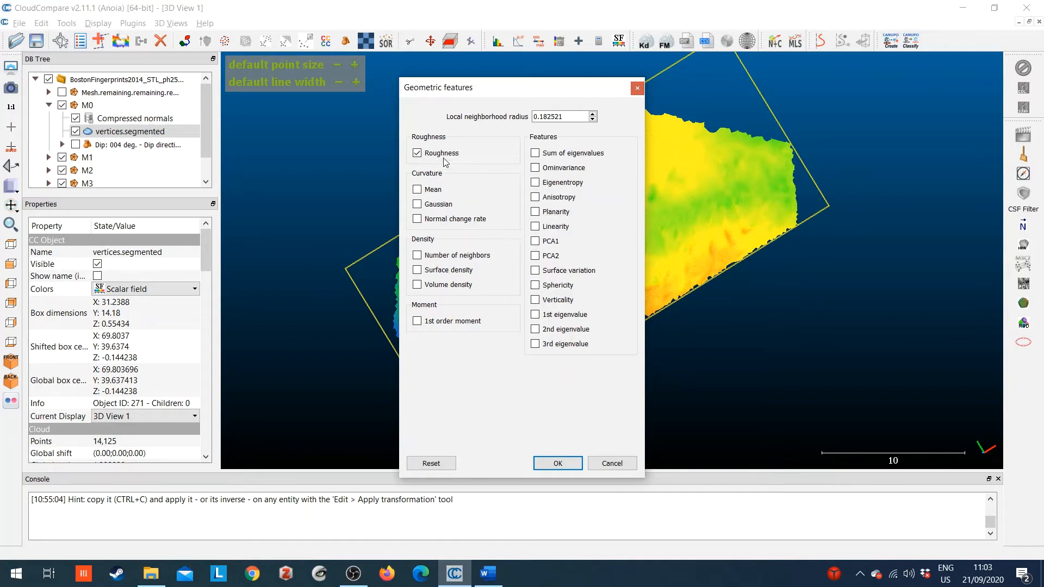
{"action": "left_click", "coordinate": [536, 270]}
{"action": "left_click_drag", "start_coordinate": [565, 117], "coordinate": [489, 116]}
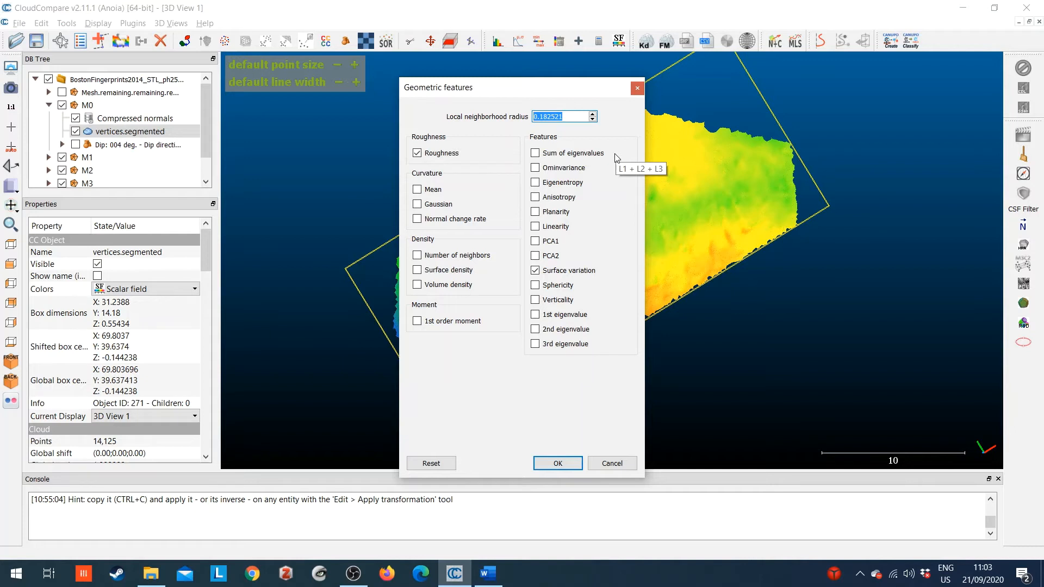
{"action": "type", "text": "1.1184"}
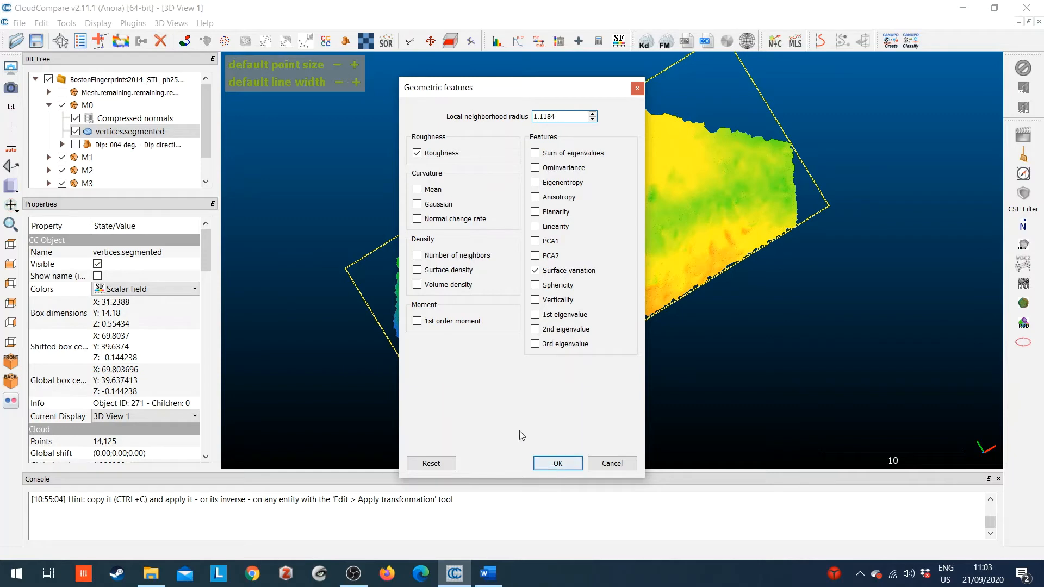
{"action": "left_click", "coordinate": [556, 463]}
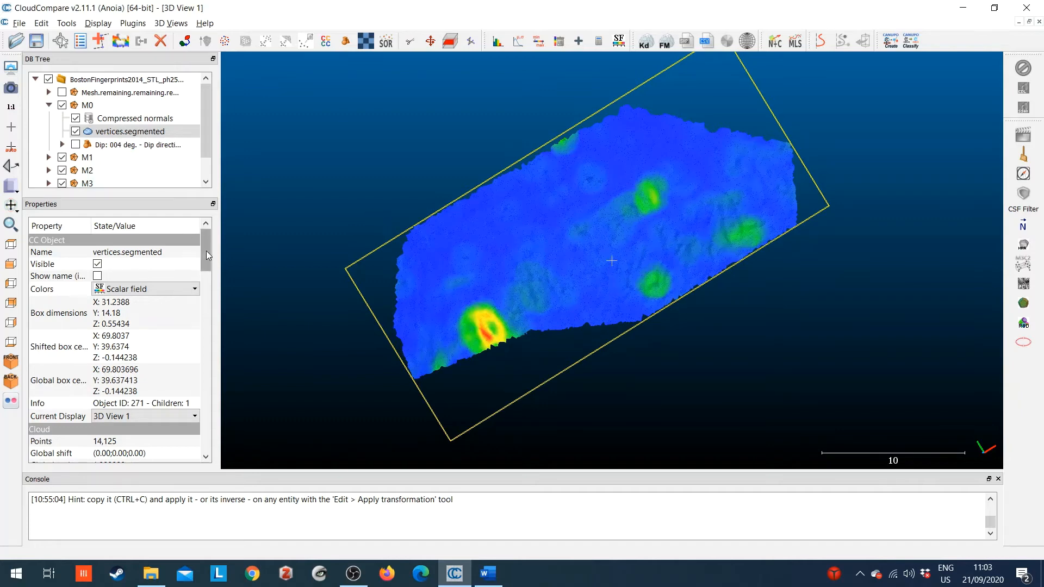
Make Roughness (1.1184) the active scalar field of M0's vertices.segmented cloud.
{"action": "left_click_drag", "start_coordinate": [207, 250], "coordinate": [210, 340]}
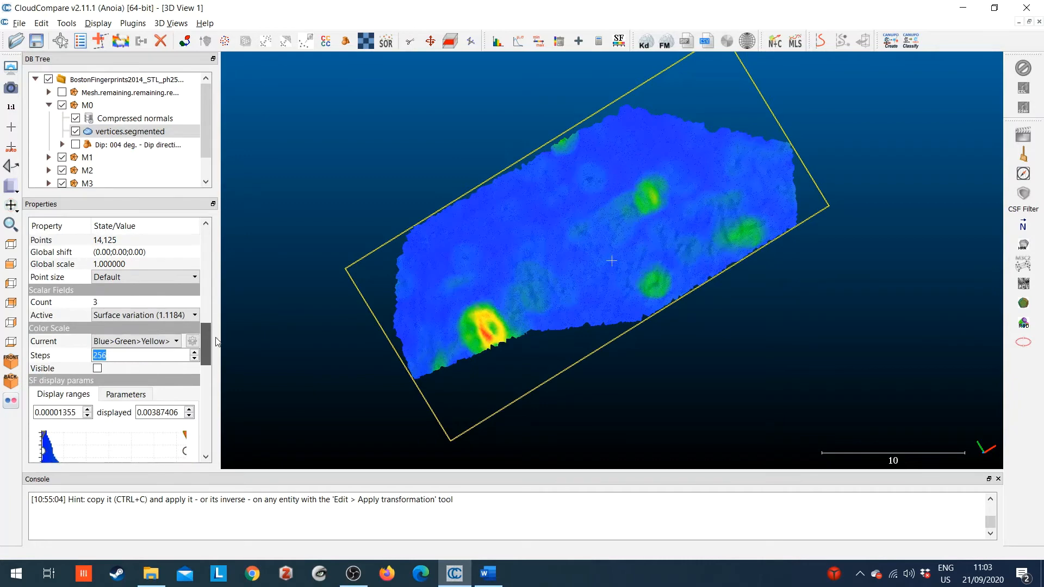
{"action": "left_click", "coordinate": [123, 314]}
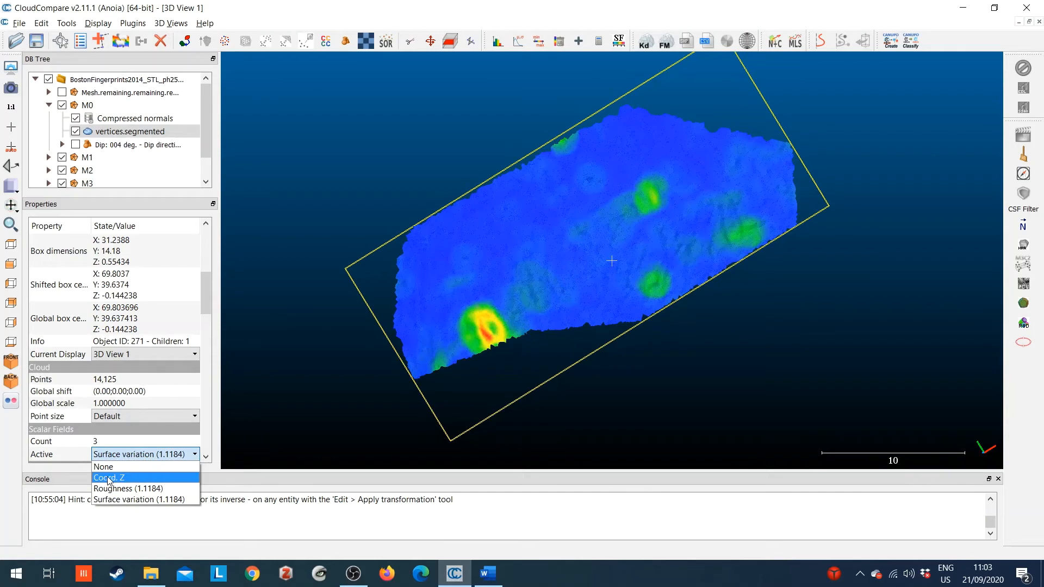
{"action": "left_click", "coordinate": [172, 499]}
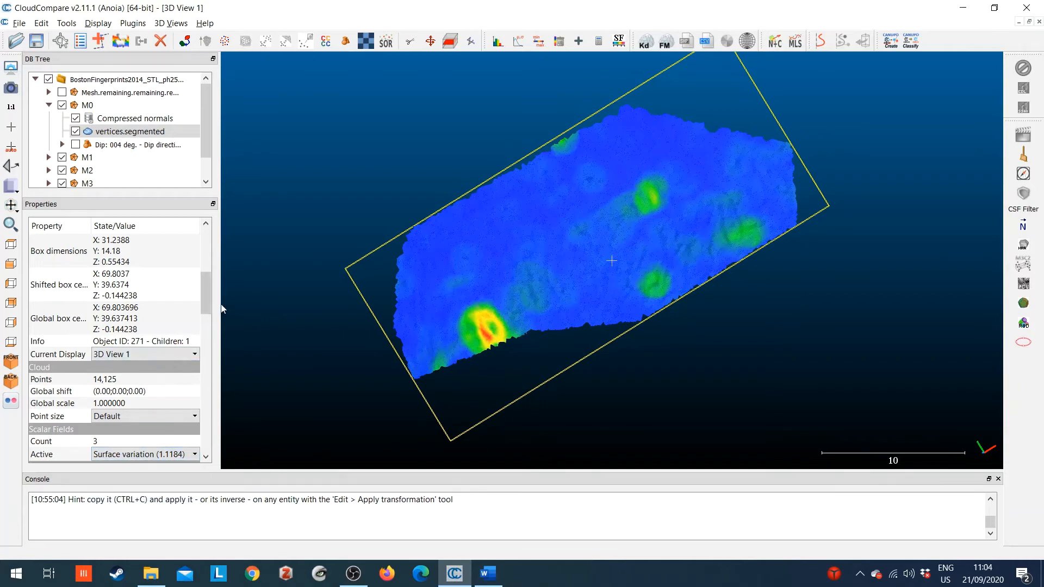
{"action": "scroll", "coordinate": [207, 313], "scroll_direction": "down", "scroll_amount": 1}
{"action": "scroll", "coordinate": [207, 313], "scroll_direction": "down", "scroll_amount": 1}
{"action": "left_click", "coordinate": [158, 387]}
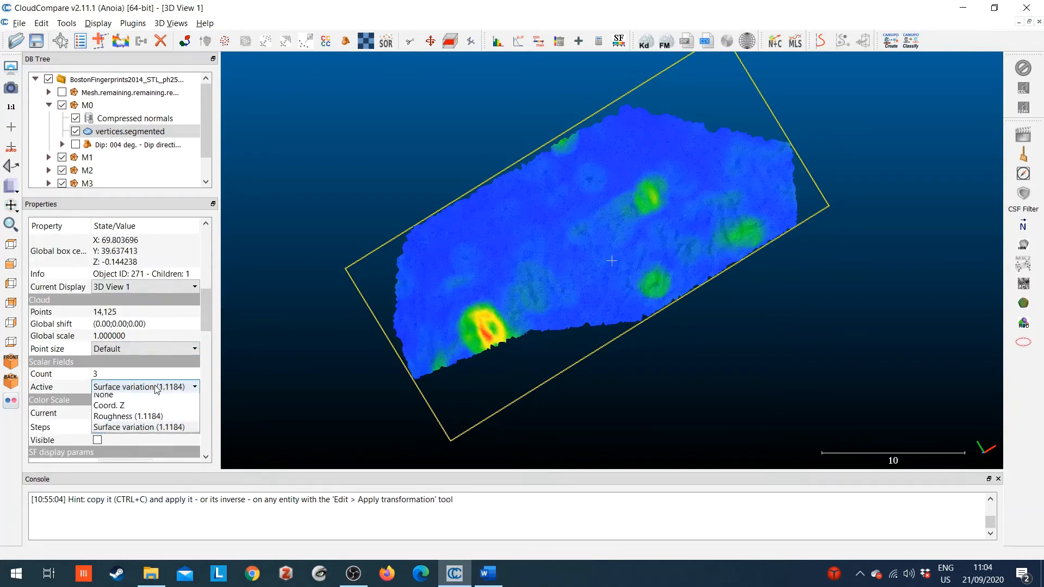
{"action": "left_click", "coordinate": [156, 421]}
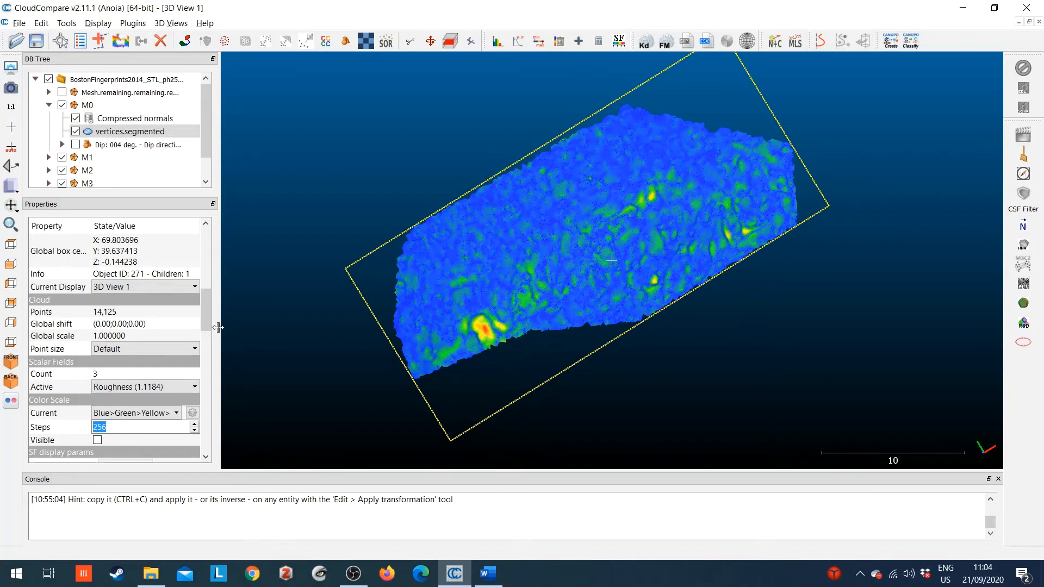
Make the color scale visible for the roughness field of M0's vertices.segmented cloud.
{"action": "scroll", "coordinate": [207, 300], "scroll_direction": "down", "scroll_amount": 2}
{"action": "scroll", "coordinate": [207, 302], "scroll_direction": "up", "scroll_amount": 2}
{"action": "scroll", "coordinate": [207, 304], "scroll_direction": "down", "scroll_amount": 2}
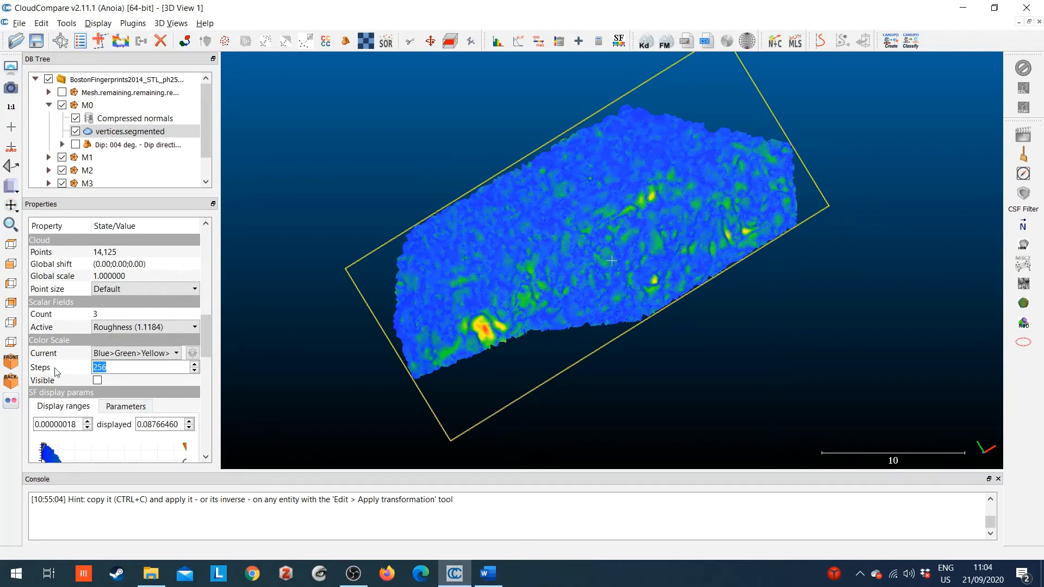
{"action": "left_click", "coordinate": [98, 380]}
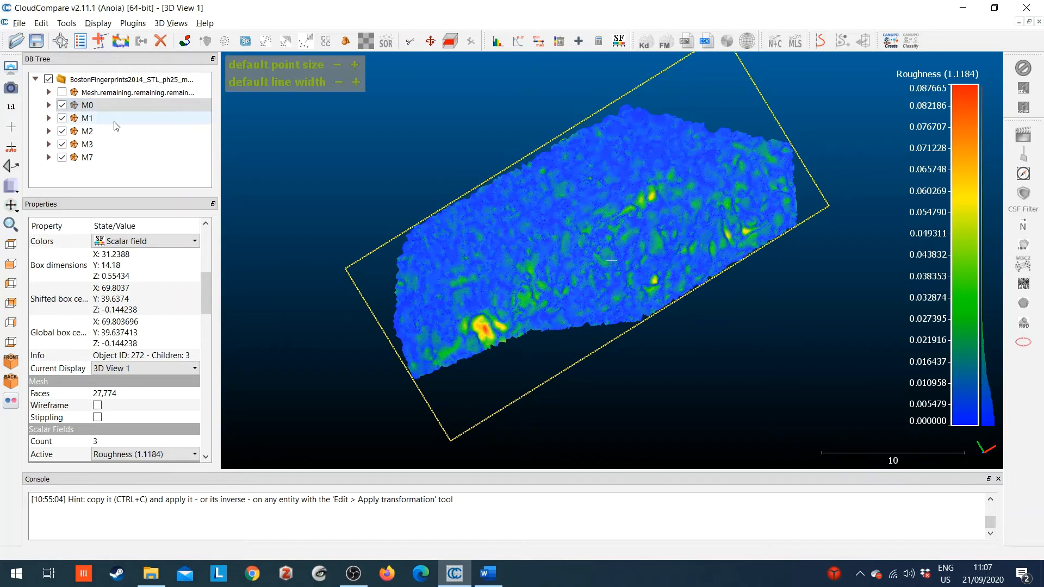
Examine the roughness maps of the other fingerprint meshes in 3D View 2, 3D View 3, 3D View 4 and 3D View 5.
{"action": "left_click", "coordinate": [171, 23]}
{"action": "left_click", "coordinate": [218, 194]}
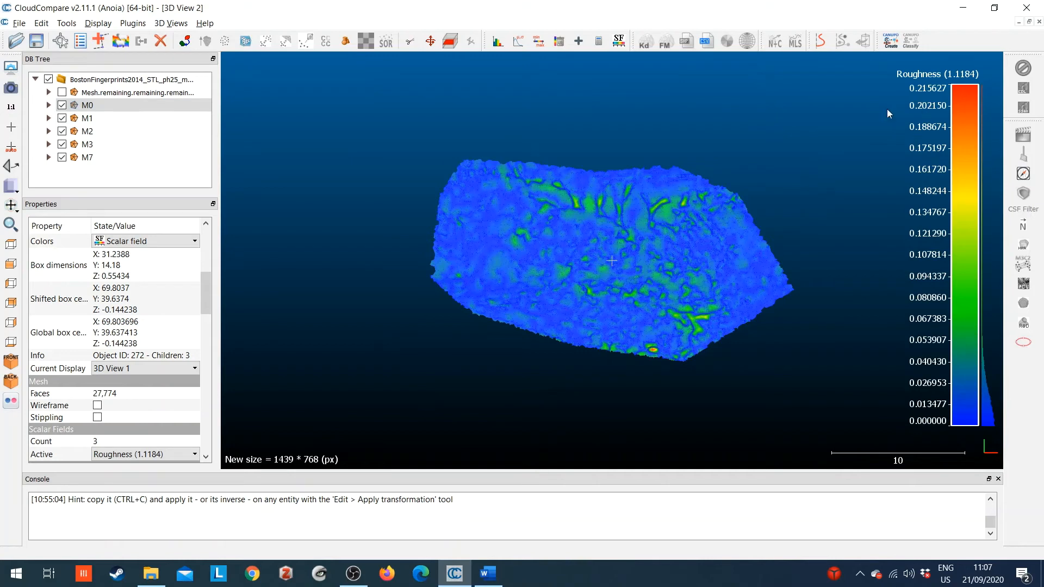
{"action": "left_click", "coordinate": [171, 23]}
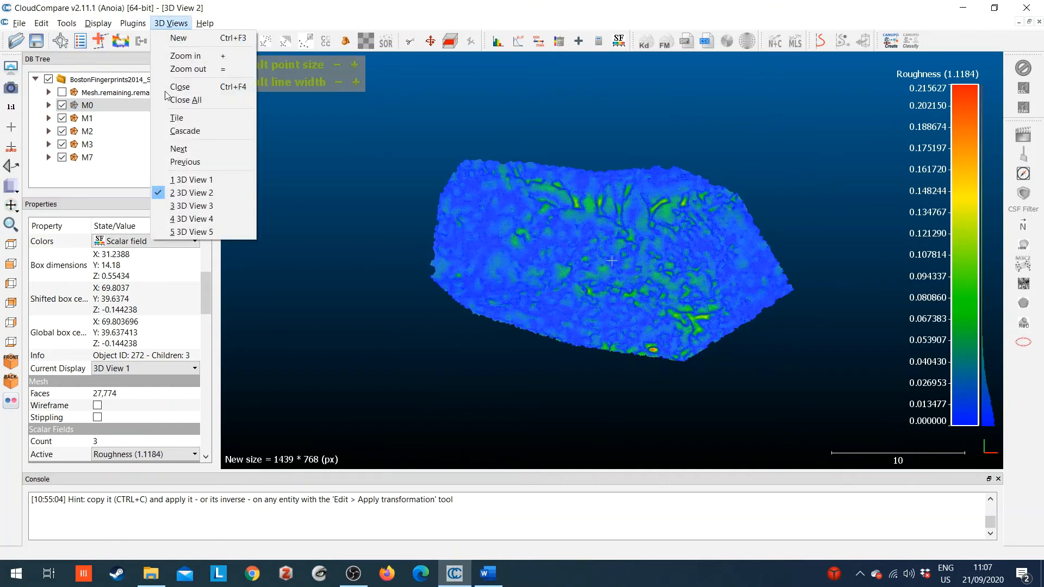
{"action": "left_click", "coordinate": [191, 205]}
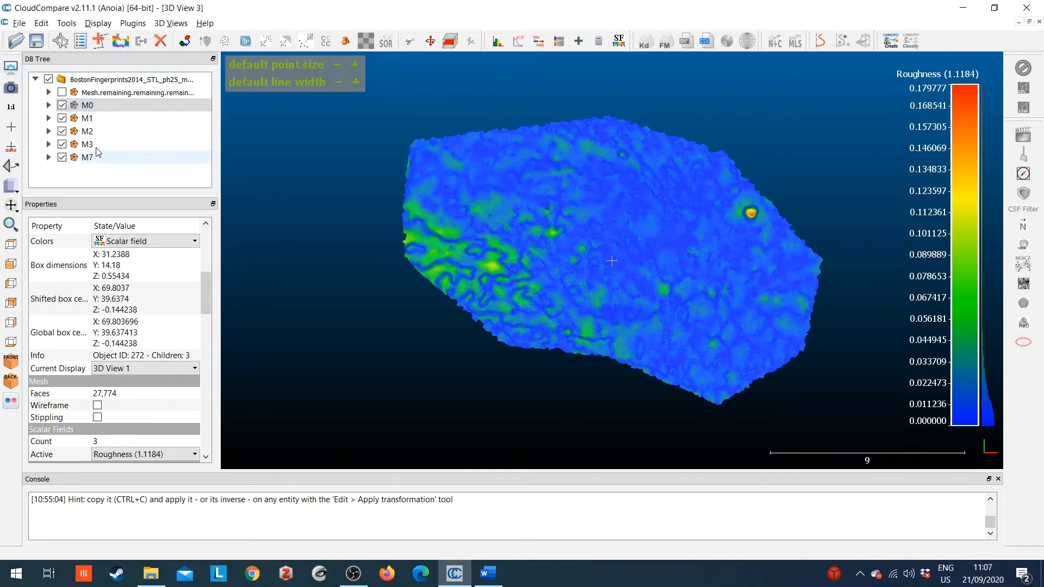
{"action": "left_click", "coordinate": [171, 23]}
{"action": "left_click", "coordinate": [192, 219]}
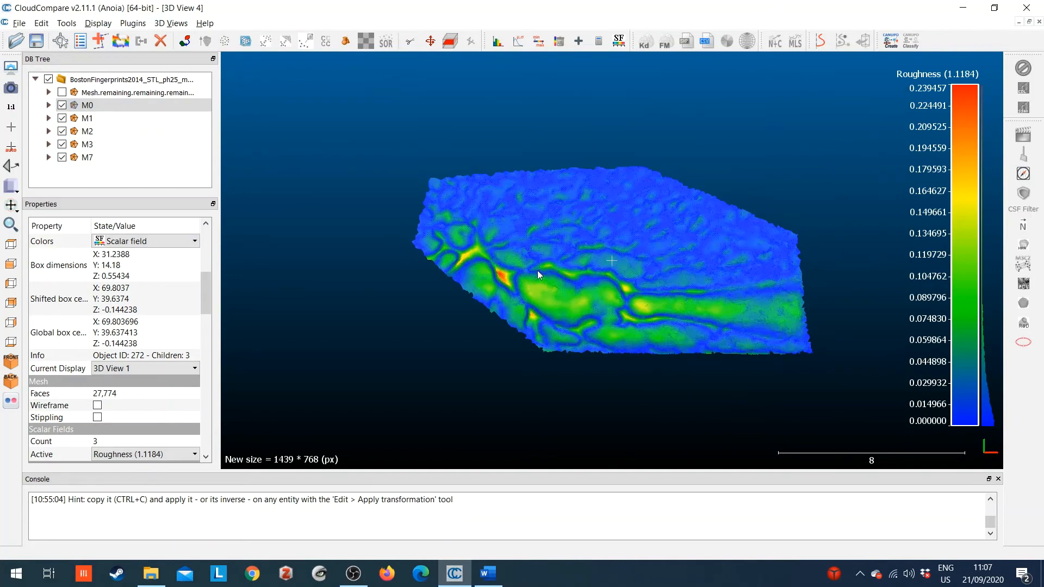
{"action": "left_click", "coordinate": [170, 23]}
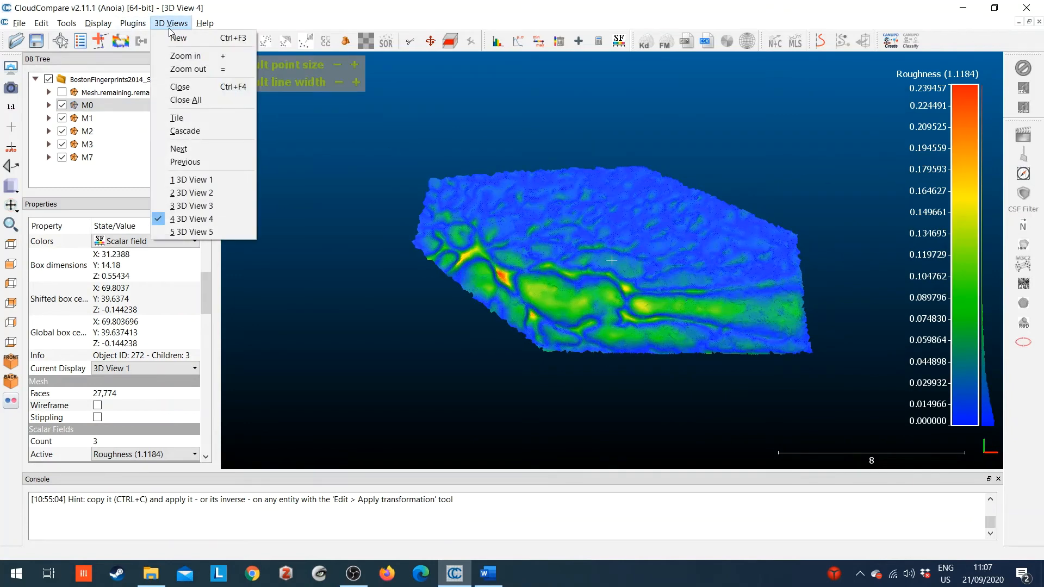
{"action": "left_click", "coordinate": [211, 231]}
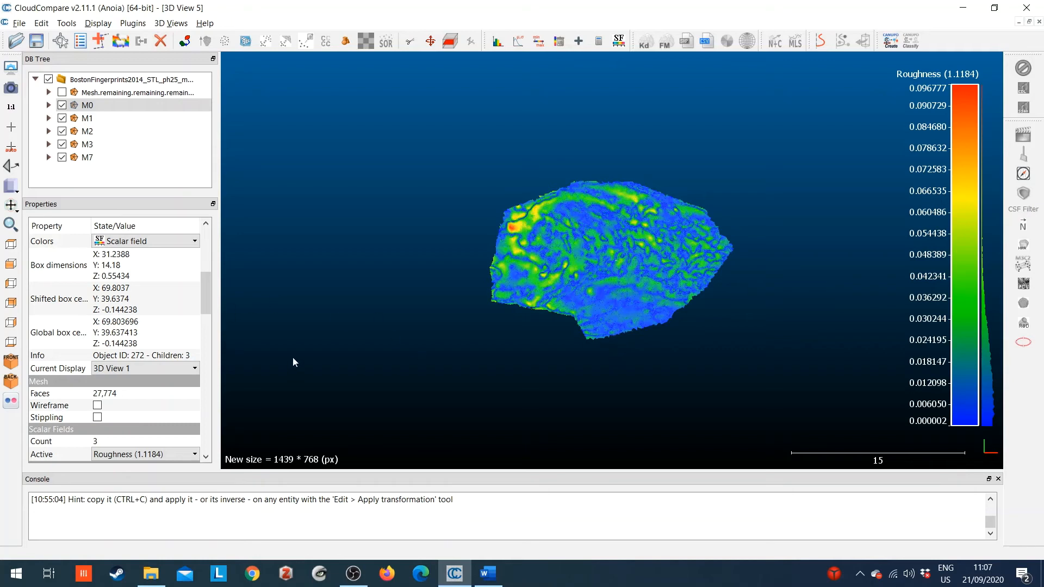
Try Surface variation (1.1184) as the active scalar field of meshes M0 and M7.
{"action": "left_click", "coordinate": [134, 455]}
{"action": "left_click", "coordinate": [140, 500]}
{"action": "left_click", "coordinate": [102, 158]}
{"action": "left_click", "coordinate": [142, 455]}
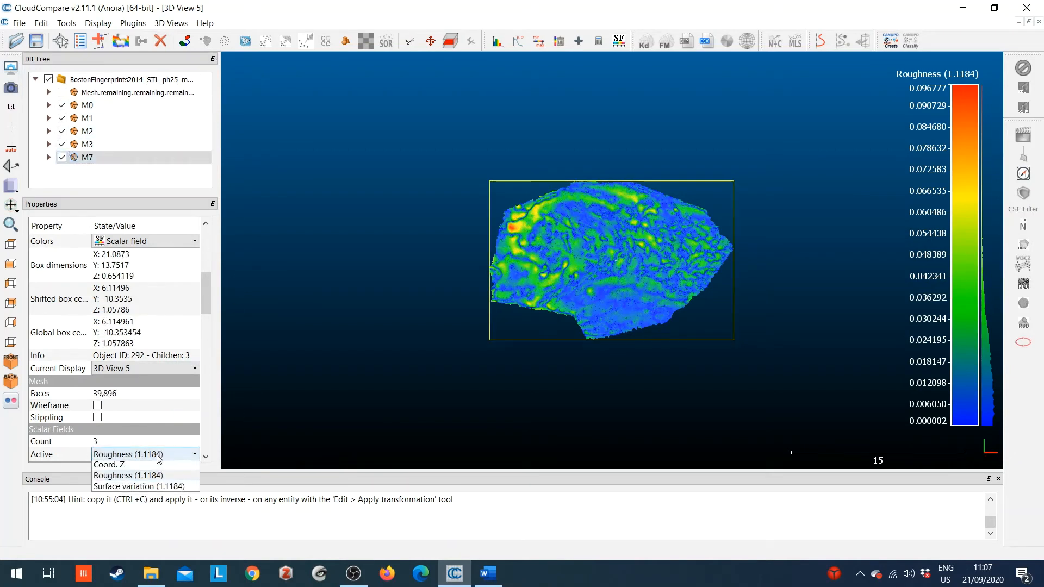
{"action": "left_click", "coordinate": [141, 498]}
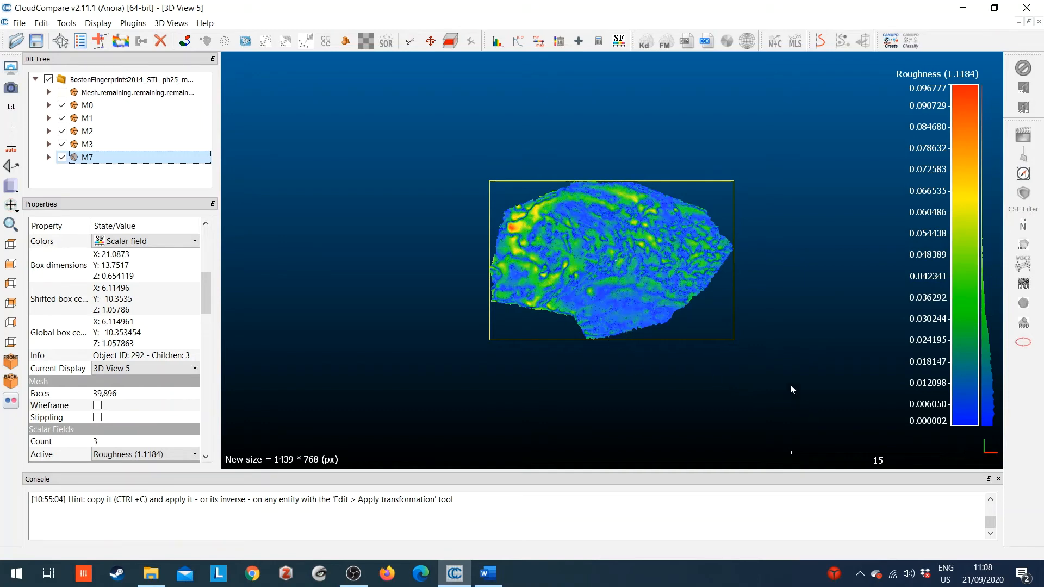
Review the roughness maps again from 3D View 4 back through 3D View 1, and select mesh M0.
{"action": "left_click", "coordinate": [173, 23]}
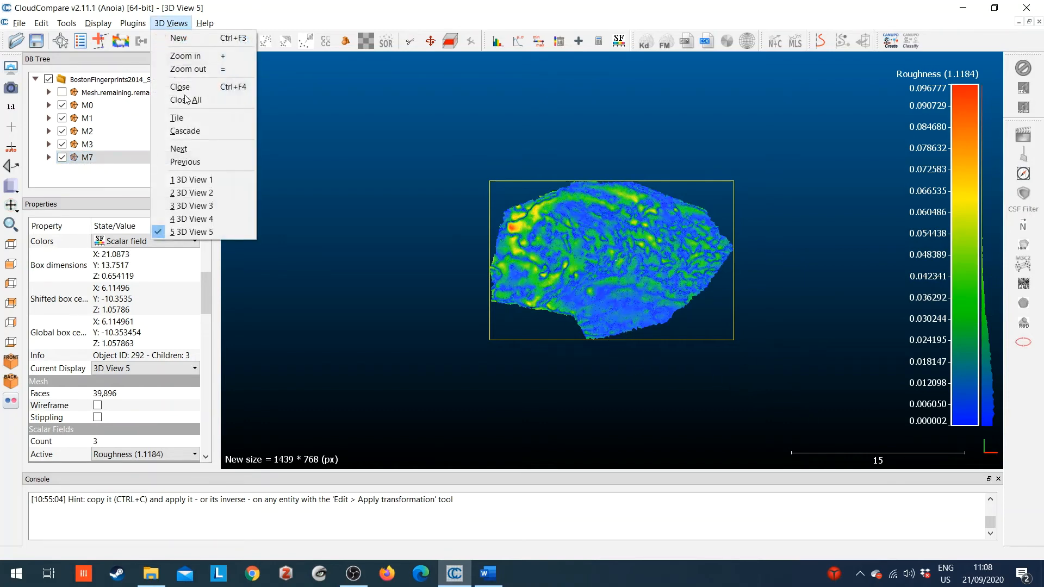
{"action": "left_click", "coordinate": [205, 219]}
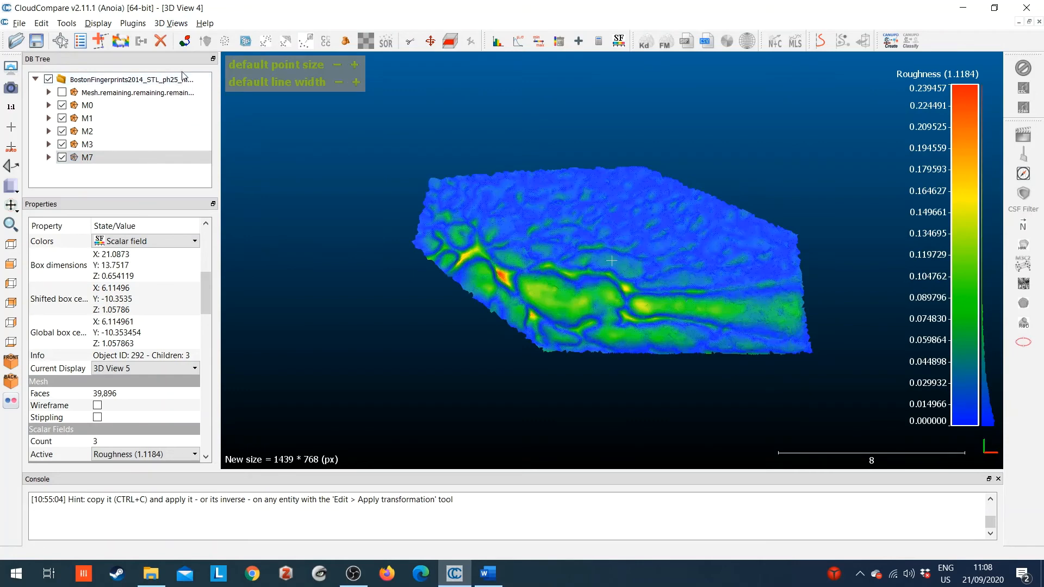
{"action": "left_click", "coordinate": [161, 25]}
{"action": "left_click", "coordinate": [193, 206]}
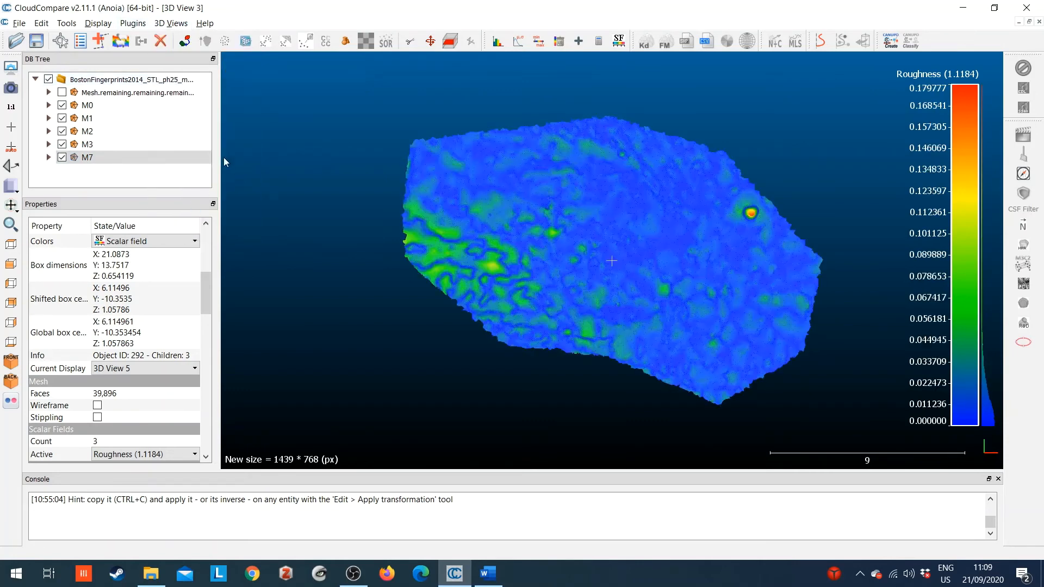
{"action": "left_click", "coordinate": [168, 24]}
{"action": "left_click", "coordinate": [196, 194]}
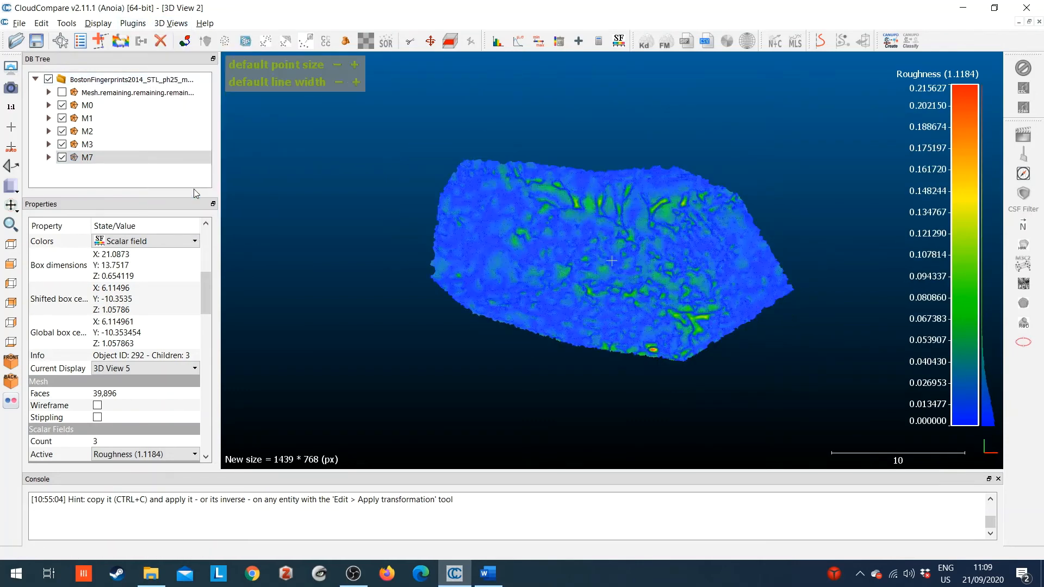
{"action": "left_click", "coordinate": [170, 23]}
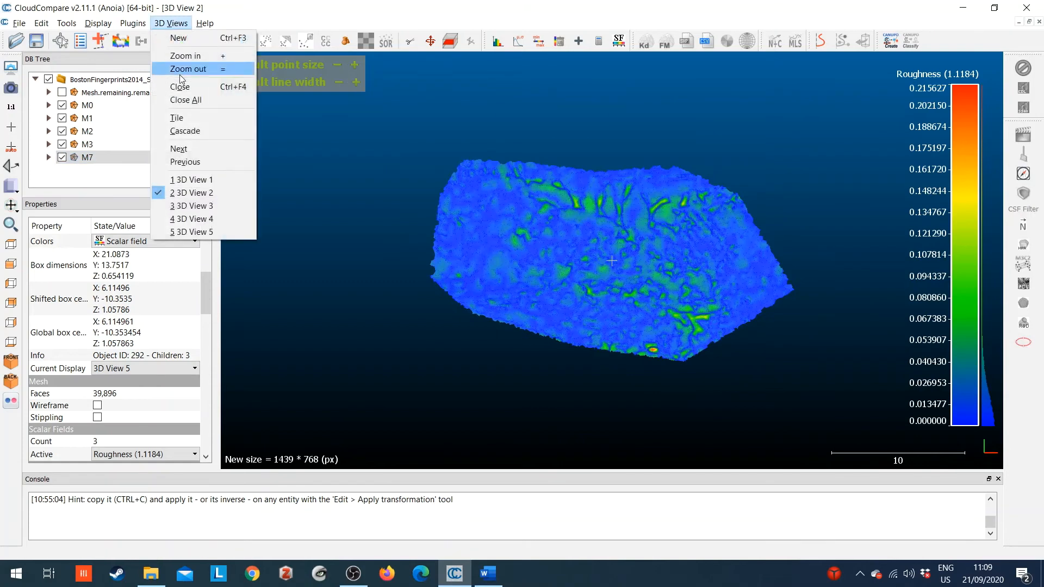
{"action": "left_click", "coordinate": [182, 181]}
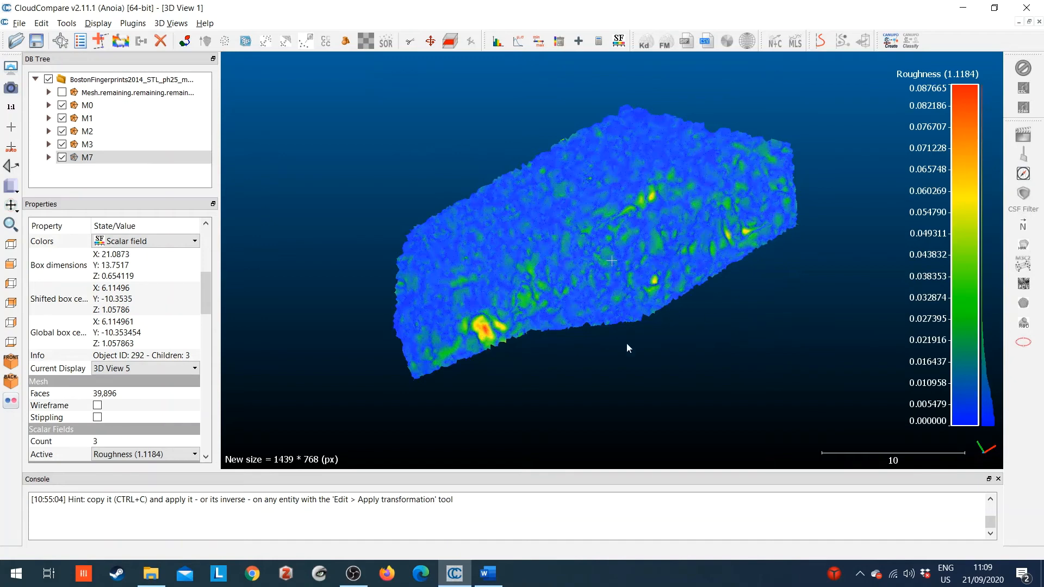
{"action": "left_click", "coordinate": [87, 105]}
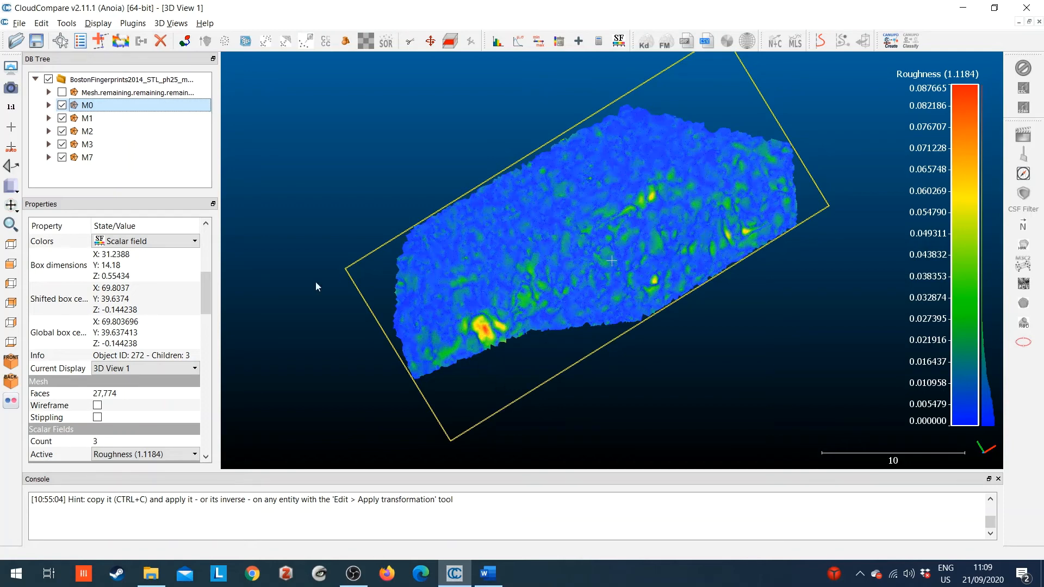
Display mesh M1 in 3D View 2 with Surface variation (1.1184) as its active scalar field.
{"action": "left_click", "coordinate": [106, 117]}
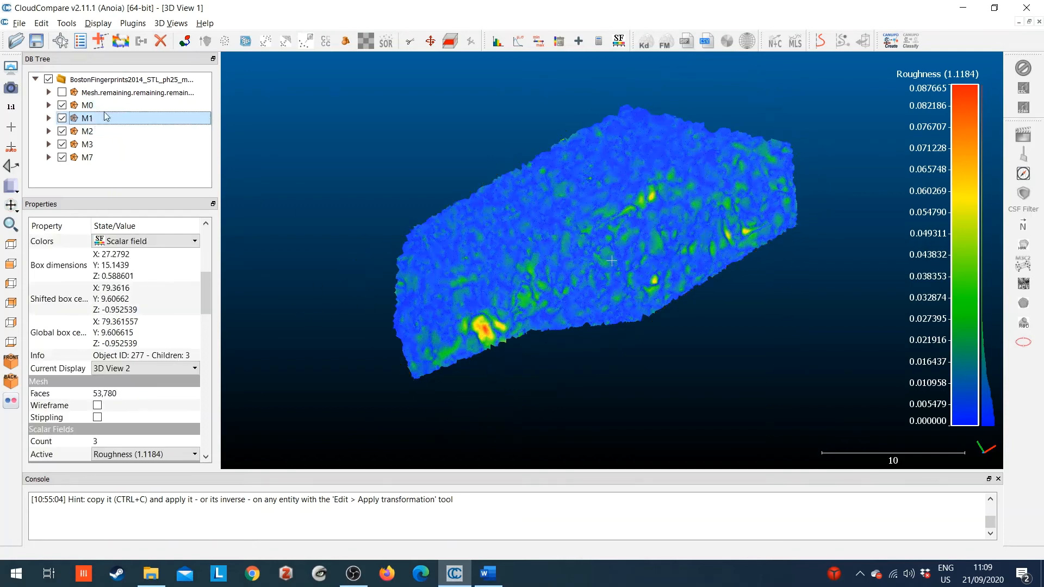
{"action": "left_click", "coordinate": [174, 24]}
{"action": "left_click", "coordinate": [239, 203]}
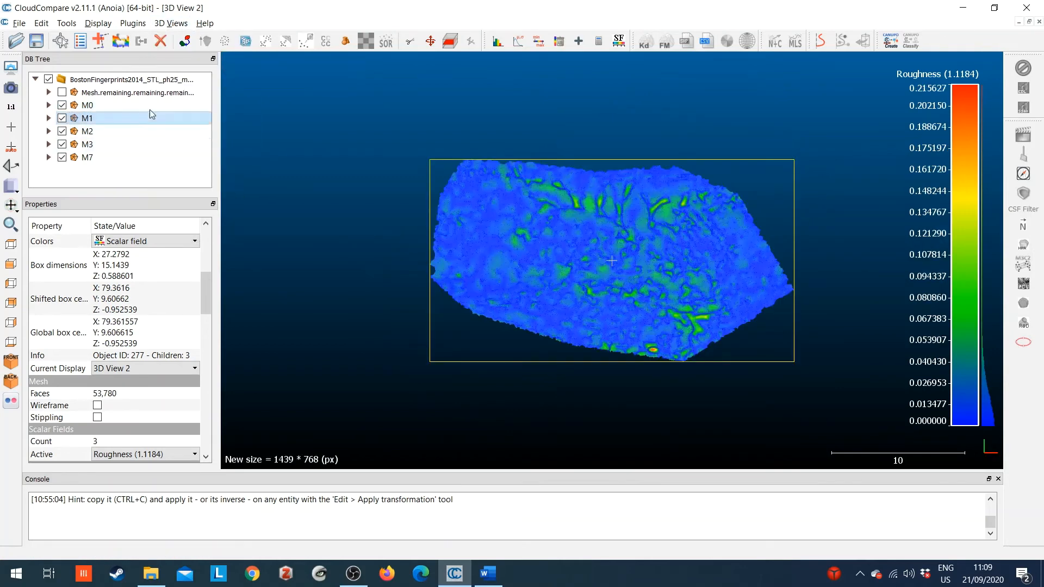
{"action": "left_click", "coordinate": [174, 462]}
{"action": "left_click", "coordinate": [170, 496]}
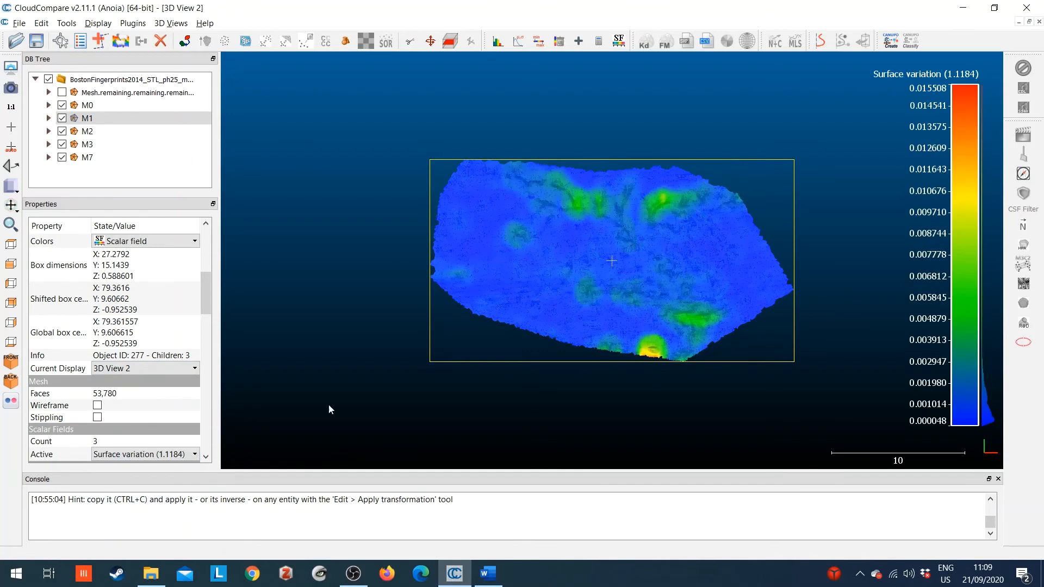
Set the active scalar field of mesh M1 back to Roughness (1.1184).
{"action": "left_click", "coordinate": [119, 118]}
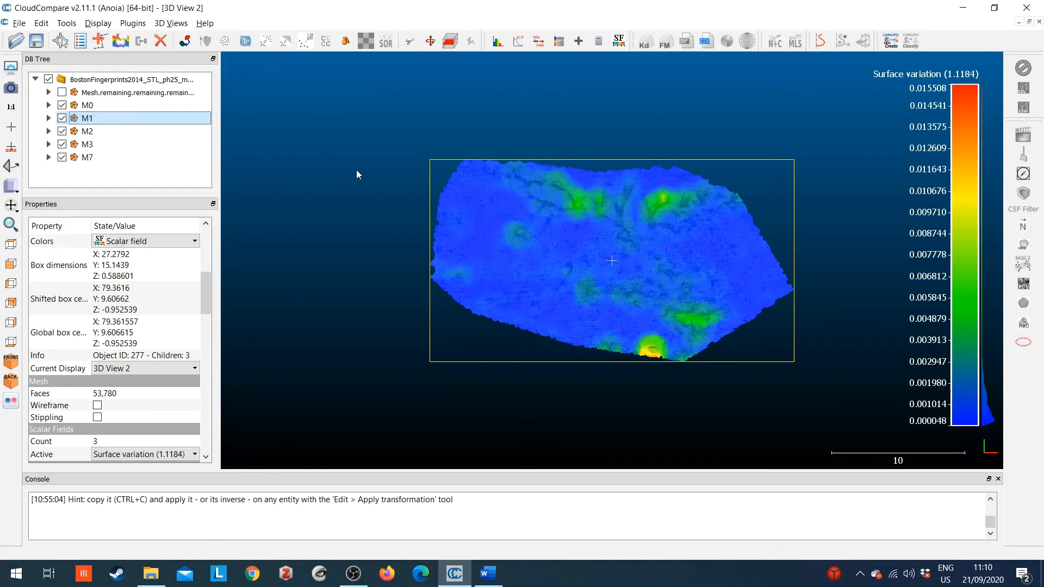
{"action": "left_click", "coordinate": [150, 455]}
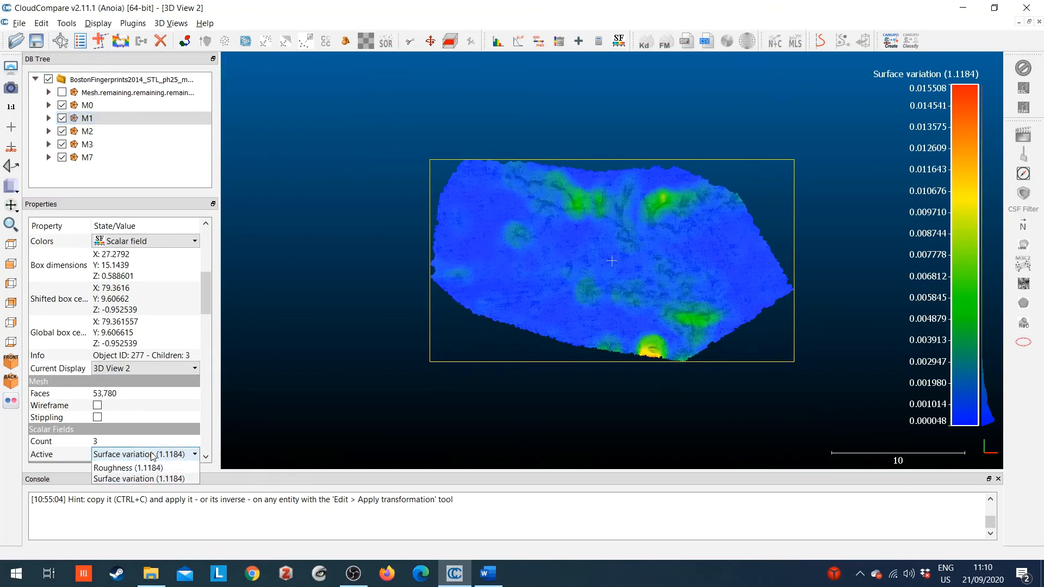
{"action": "left_click", "coordinate": [154, 489]}
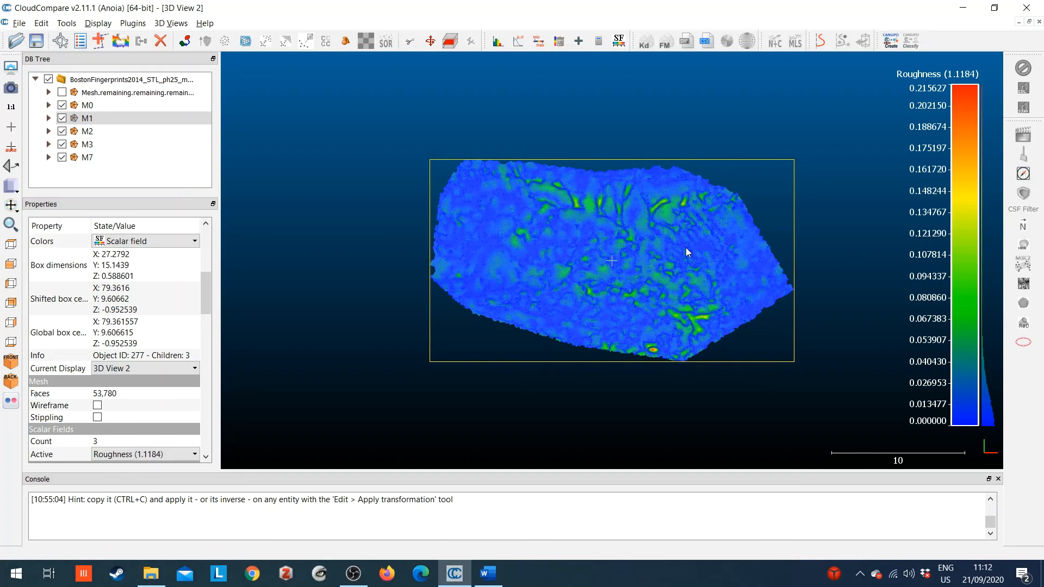
Display mesh M3 in 3D View 4 and set its active scalar field to Roughness (1.1184).
{"action": "left_click", "coordinate": [106, 145]}
{"action": "left_click", "coordinate": [171, 23]}
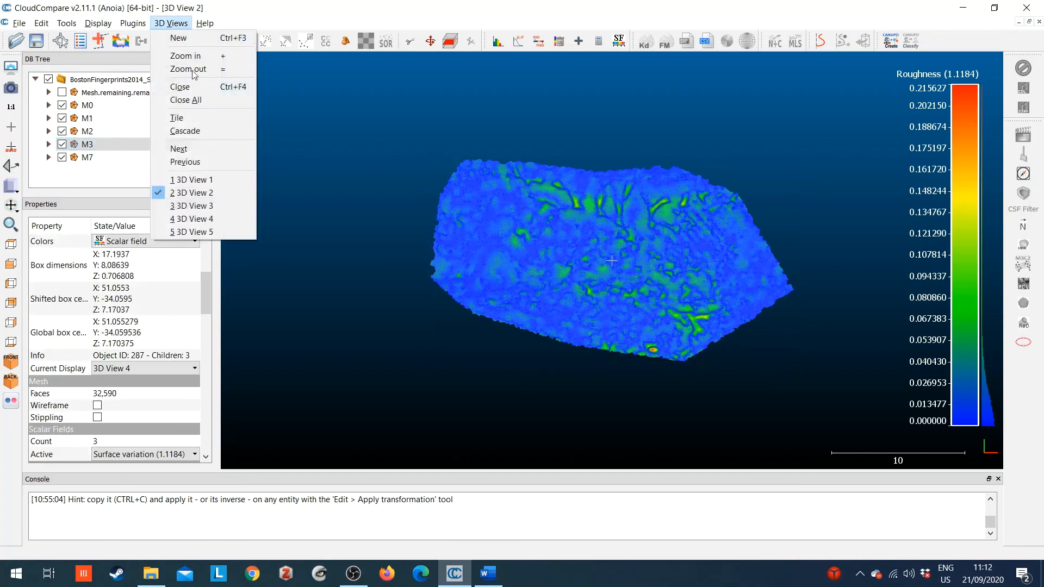
{"action": "left_click", "coordinate": [184, 203]}
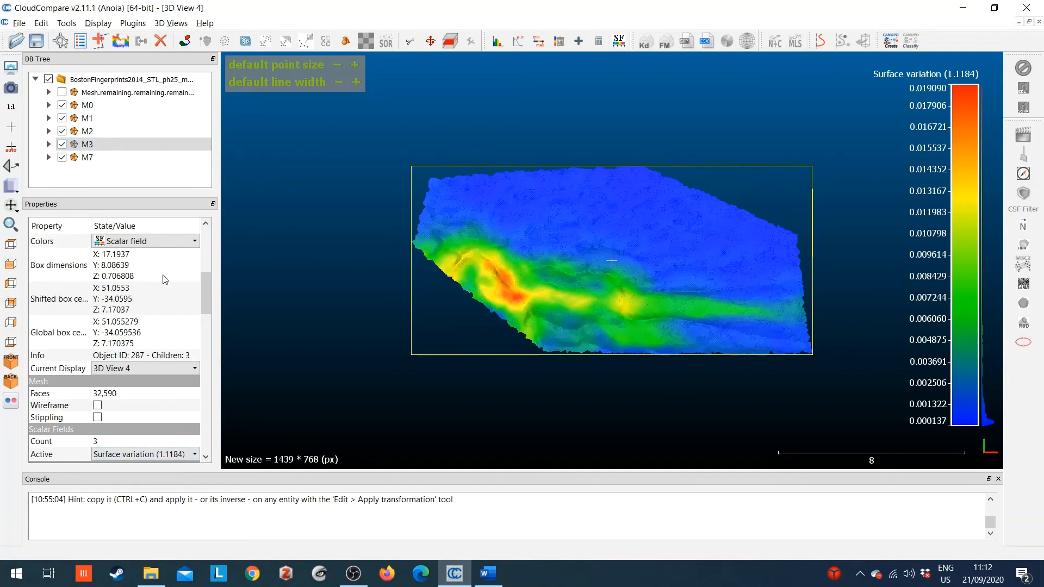
{"action": "left_click", "coordinate": [153, 457]}
{"action": "left_click", "coordinate": [153, 489]}
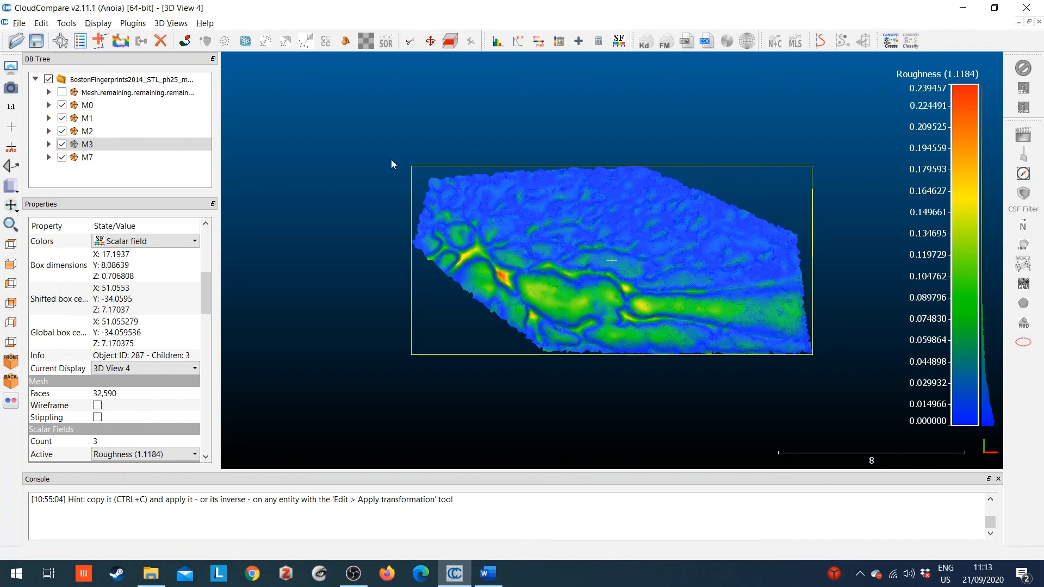
Tile all five 3D views side by side, reorient the meshes in 3D Views 4 and 5, and fit the other meshes within their views.
{"action": "left_click", "coordinate": [171, 23]}
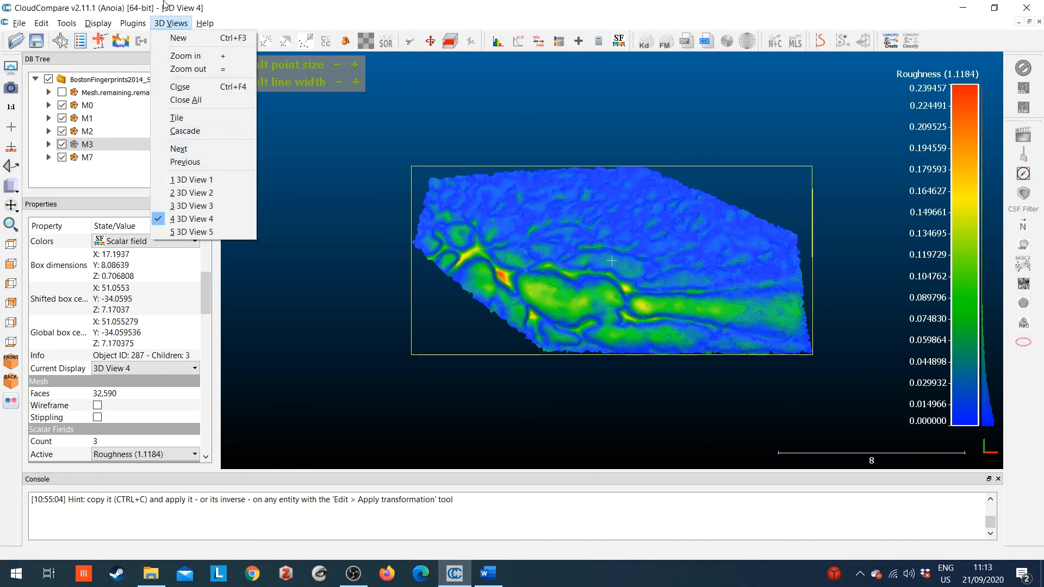
{"action": "left_click", "coordinate": [175, 119]}
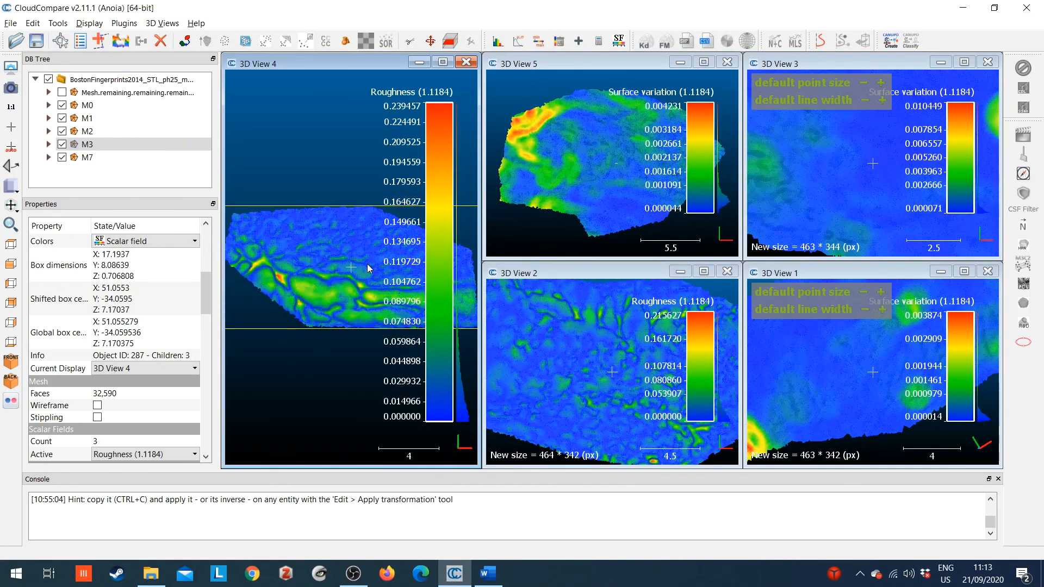
{"action": "left_click_drag", "start_coordinate": [365, 266], "coordinate": [308, 289]}
{"action": "left_click_drag", "start_coordinate": [628, 173], "coordinate": [570, 141]}
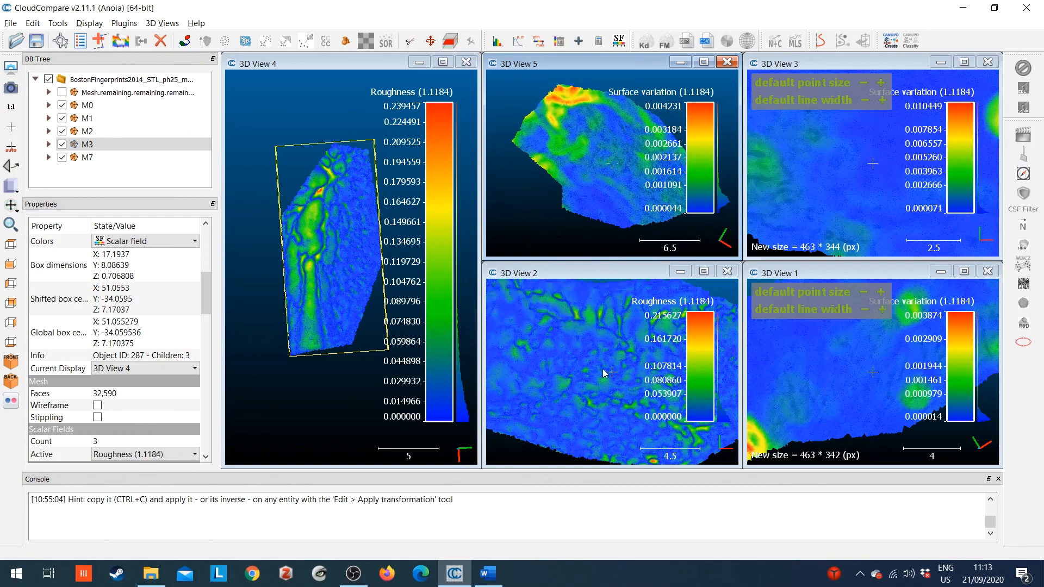
{"action": "scroll", "coordinate": [604, 373], "scroll_direction": "down", "scroll_amount": 5}
{"action": "left_click_drag", "start_coordinate": [603, 375], "coordinate": [607, 376]}
{"action": "scroll", "coordinate": [876, 364], "scroll_direction": "down", "scroll_amount": 8}
{"action": "left_click_drag", "start_coordinate": [876, 364], "coordinate": [880, 374]}
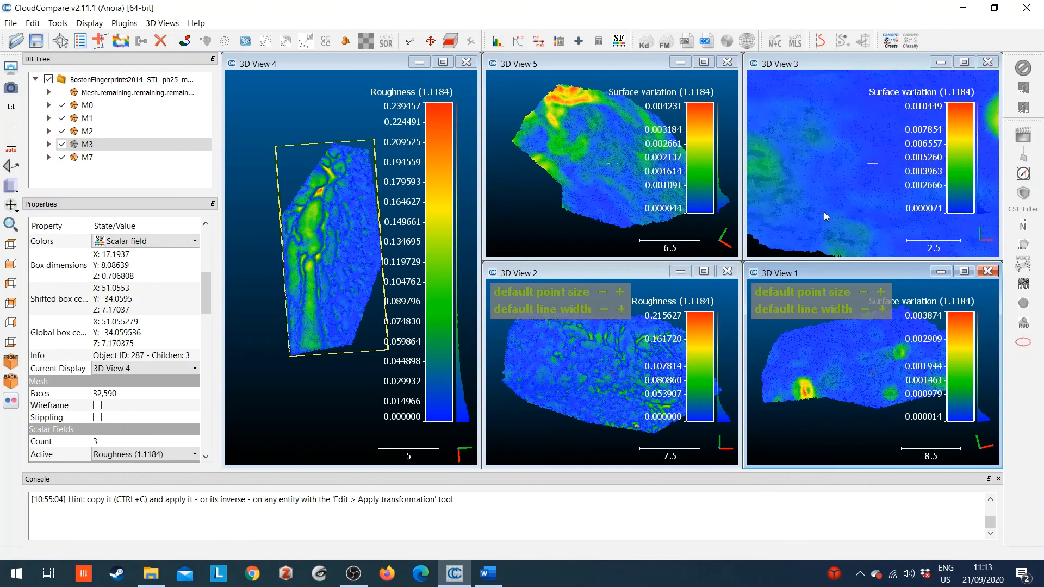
{"action": "scroll", "coordinate": [836, 181], "scroll_direction": "down", "scroll_amount": 5}
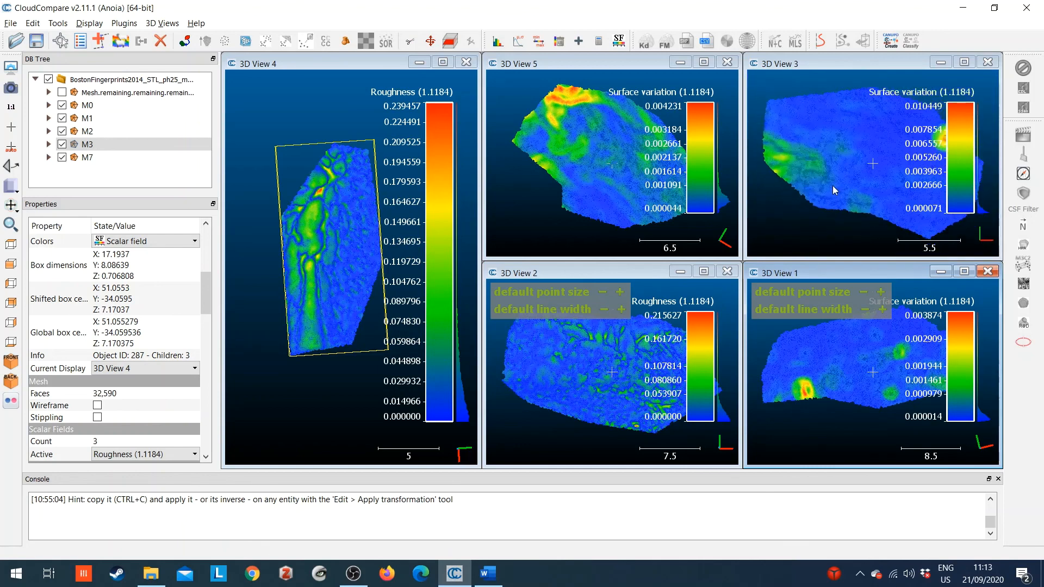